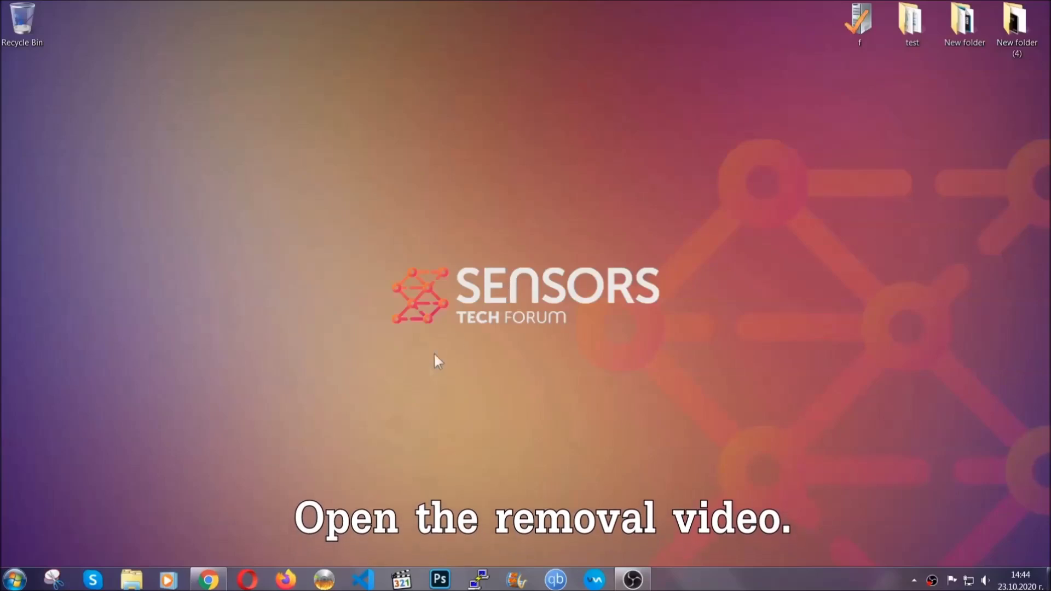
# Bring up Chrome showing the YouTube video 'How to Remove a Ransomware Virus (Windows)'.
pyautogui.click(209, 580)
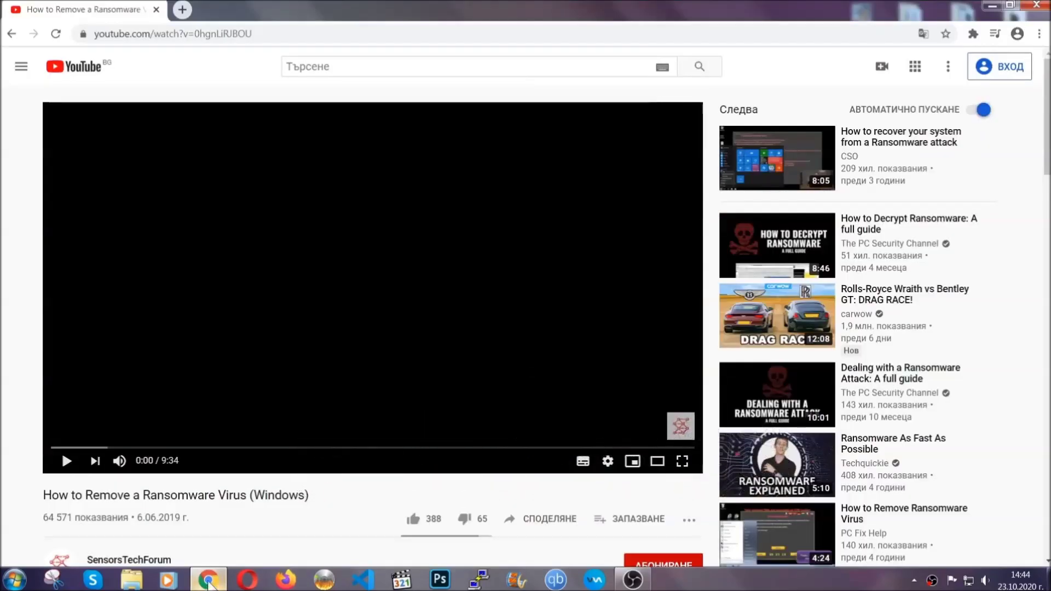
# Follow the SensorsTechForum link in the video description and run the downloaded SpyHunter-Installer.exe.
pyautogui.scroll(-4, 192, 446)
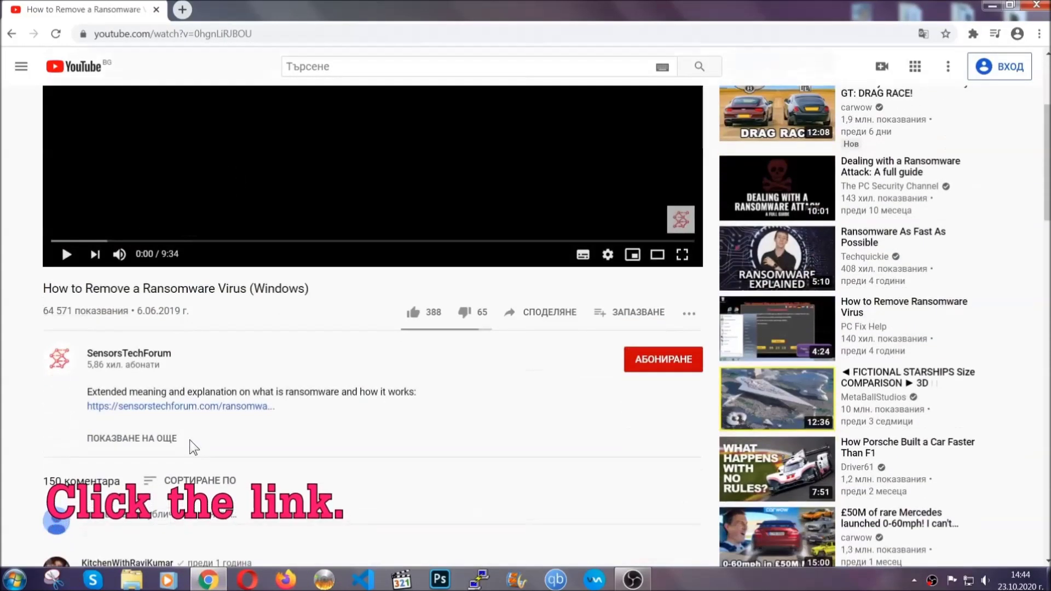
pyautogui.click(208, 408)
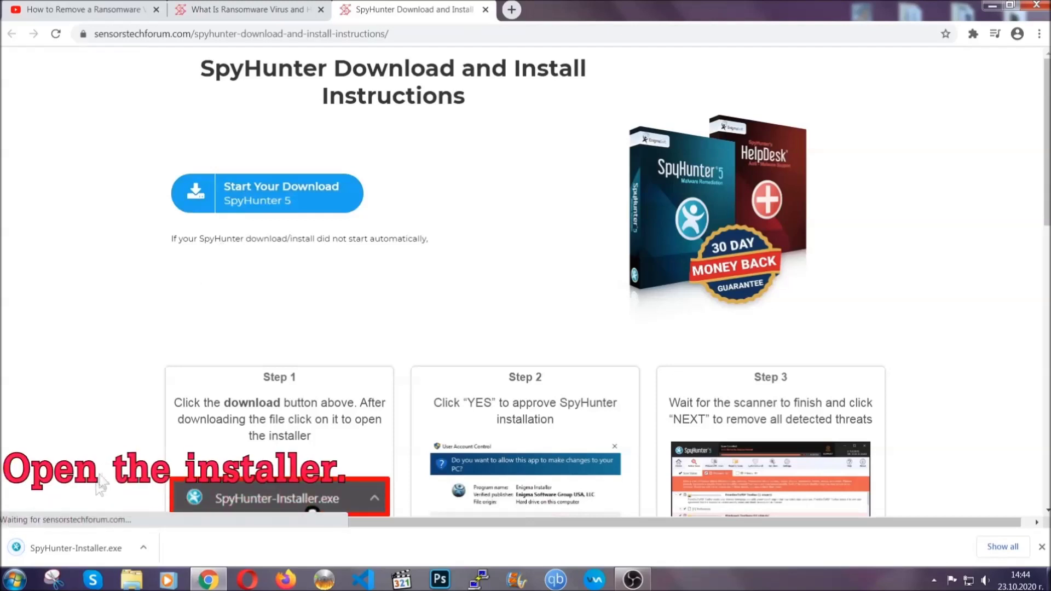
pyautogui.click(75, 546)
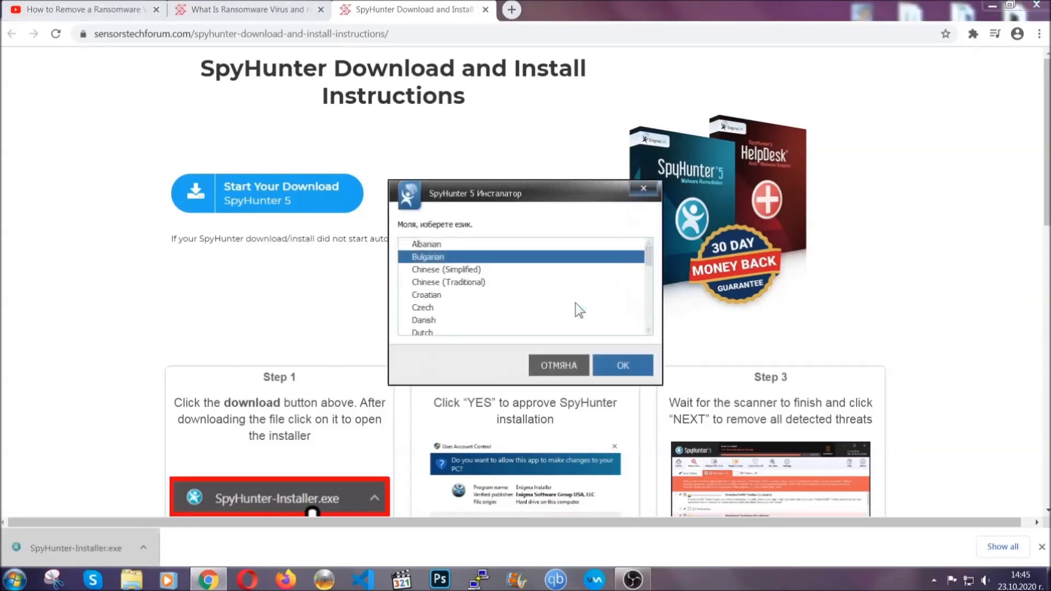
# Install SpyHunter 5 in English, accepting the EULA and Privacy Policy, then finish and close the installer.
pyautogui.scroll(-2, 540, 300)
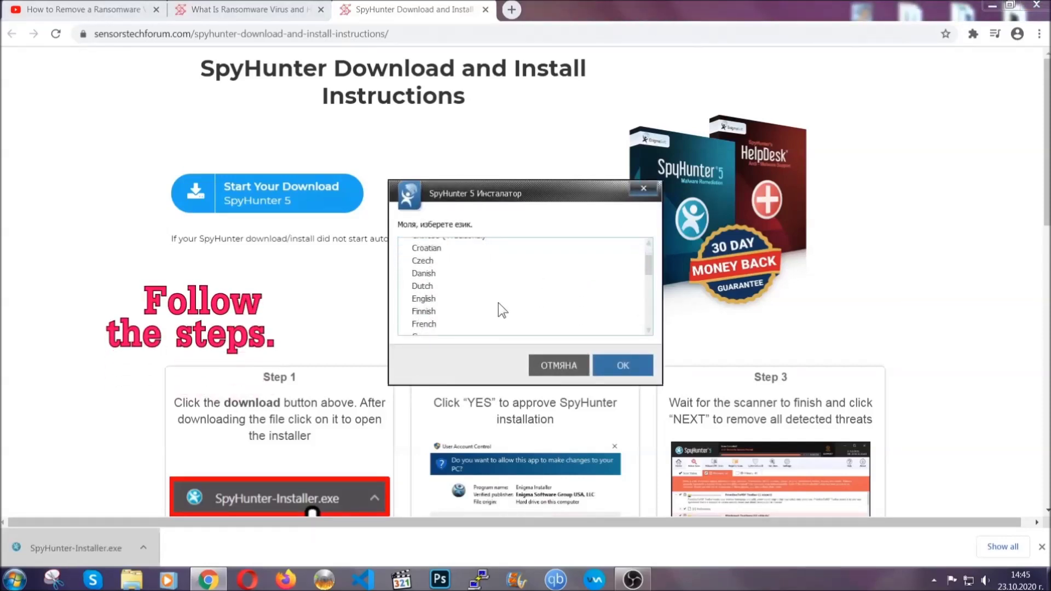
pyautogui.click(496, 300)
pyautogui.click(611, 364)
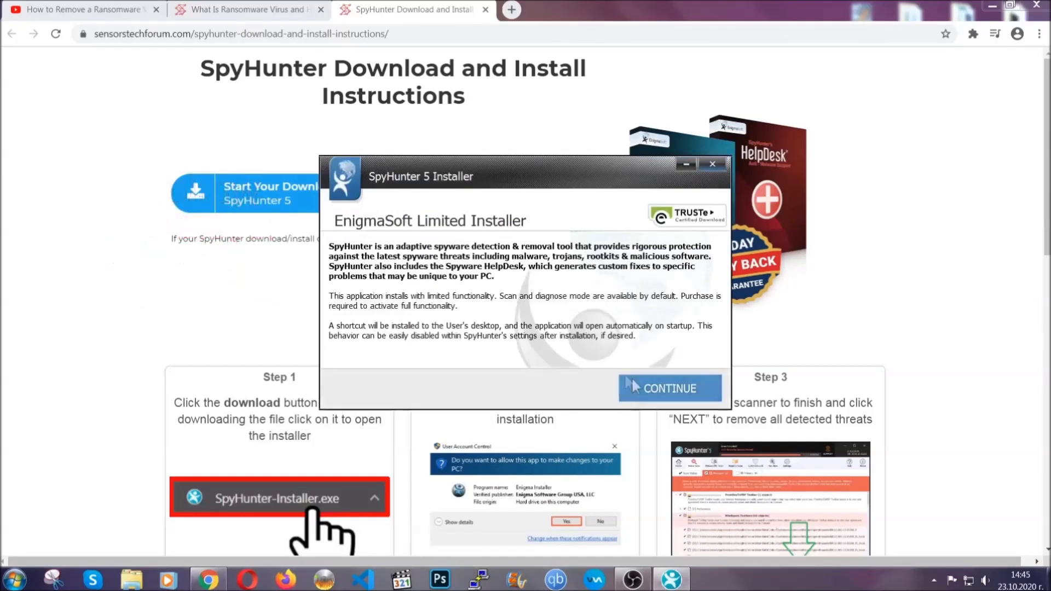
pyautogui.click(635, 386)
pyautogui.click(602, 355)
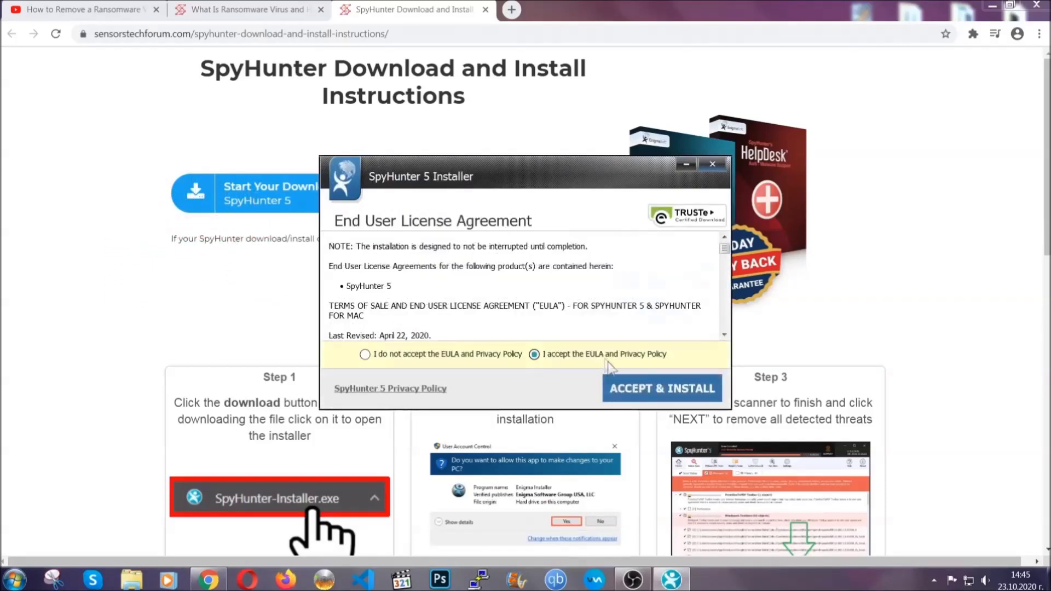
pyautogui.click(627, 388)
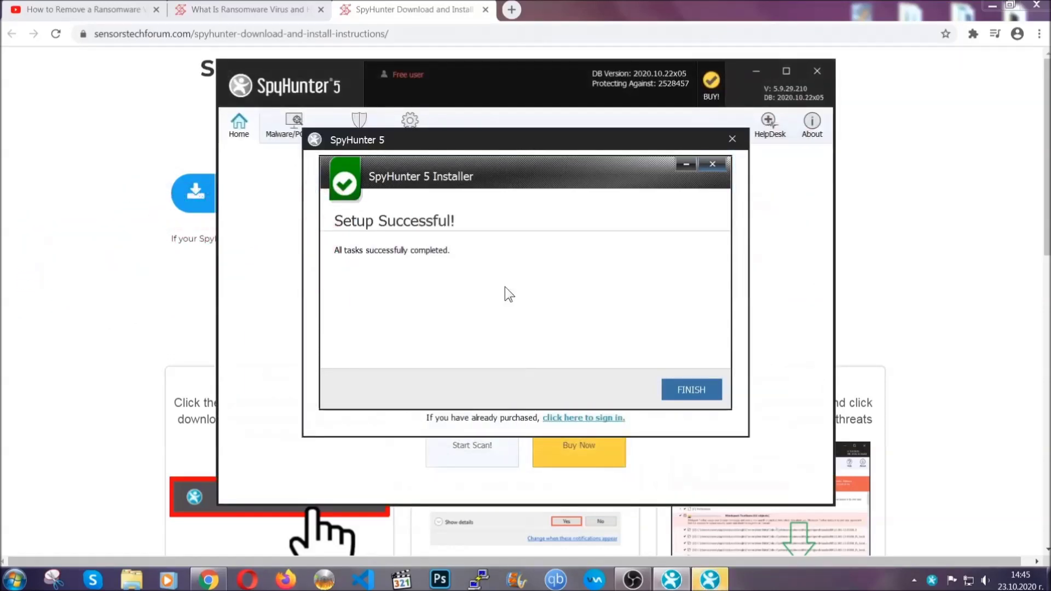
pyautogui.click(672, 392)
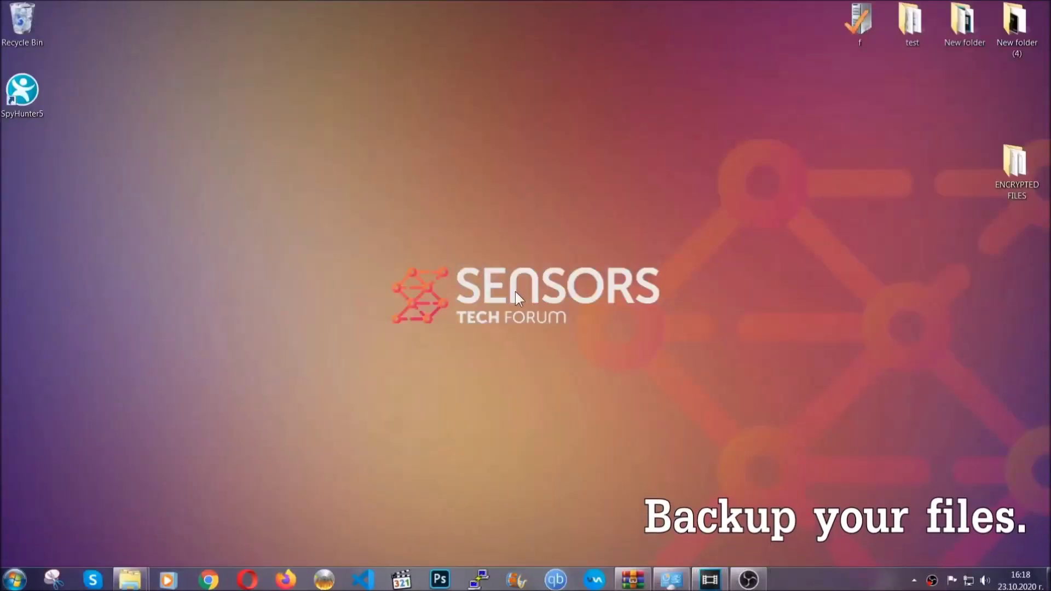
# Copy all six .efji files from the ENCRYPTED FILES folder.
pyautogui.doubleClick(1009, 168)
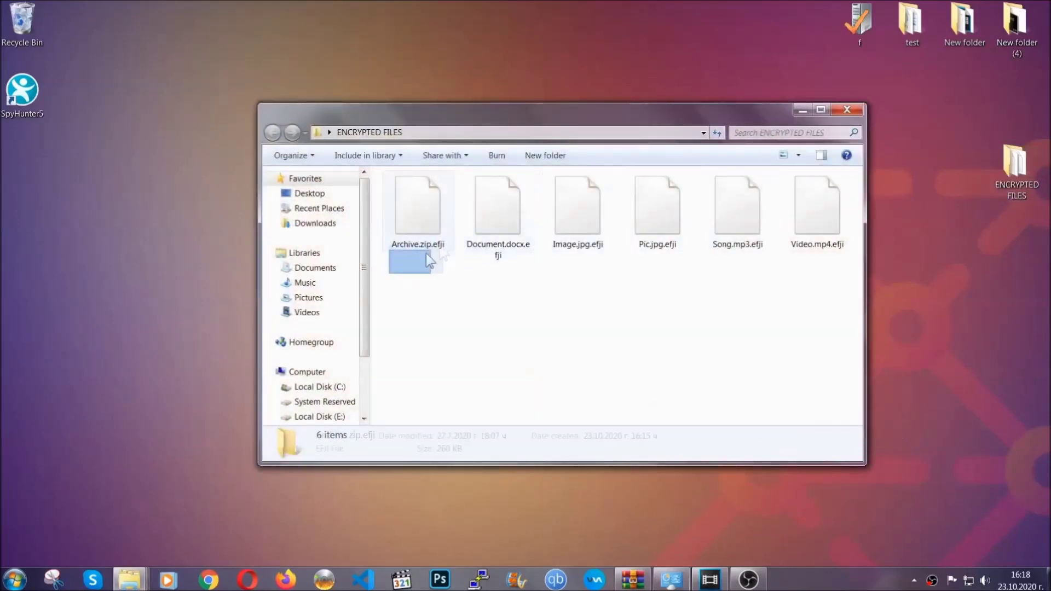
pyautogui.moveTo(426, 254); pyautogui.dragTo(822, 195)
pyautogui.rightClick(822, 195)
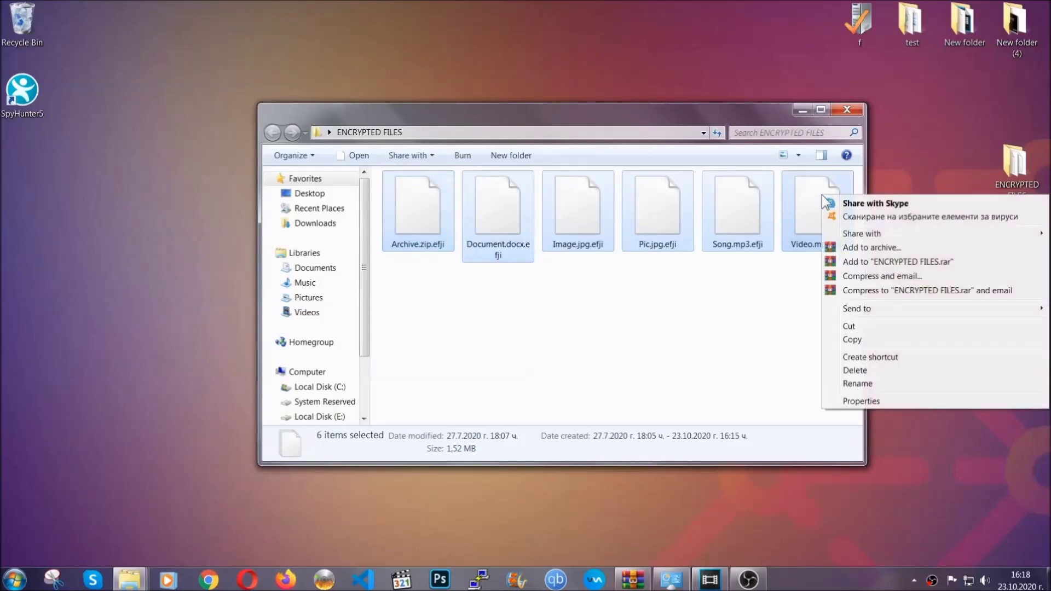
pyautogui.click(852, 340)
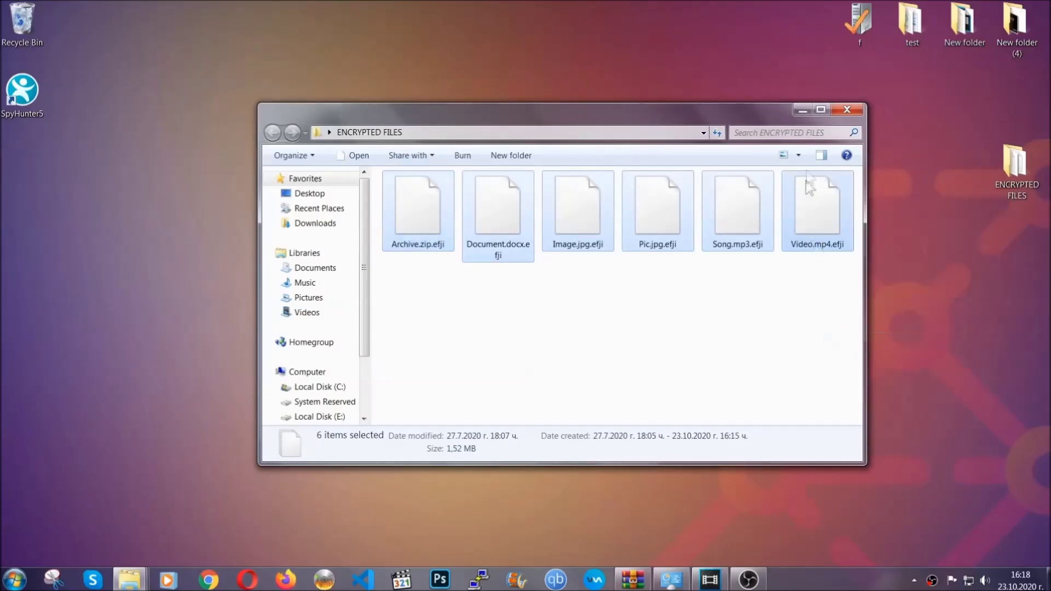
pyautogui.click(804, 110)
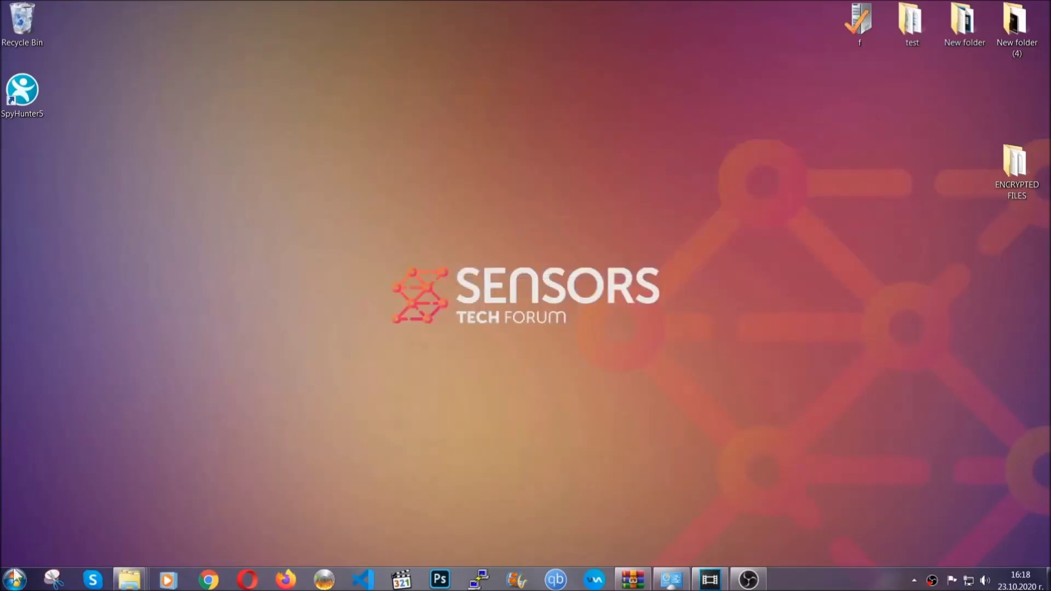
# Paste the copied files onto FLASH DRIVE (H:) and close the drive window.
pyautogui.click(14, 578)
pyautogui.click(199, 407)
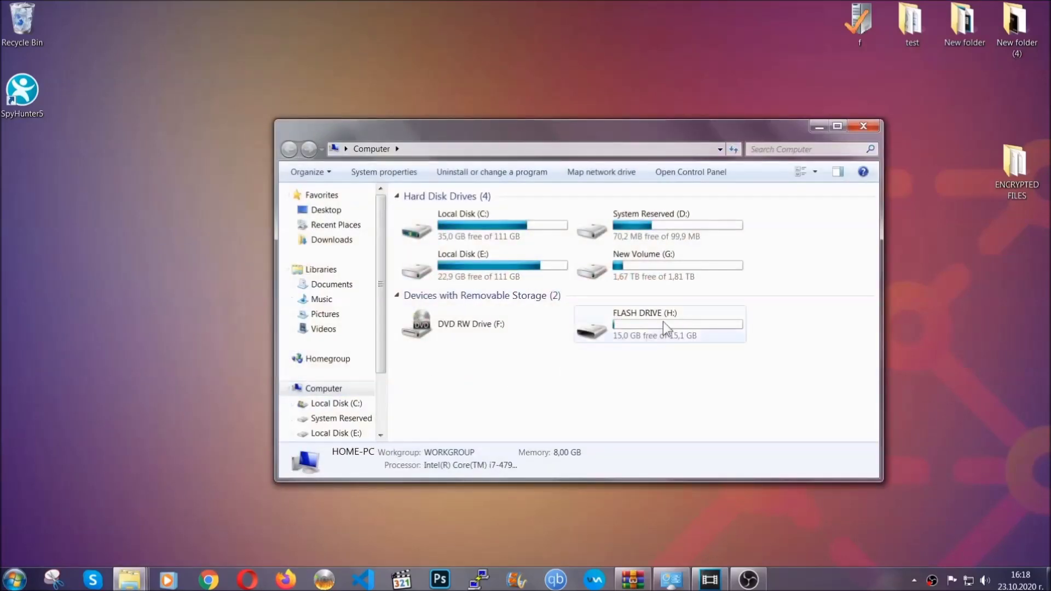
pyautogui.doubleClick(662, 321)
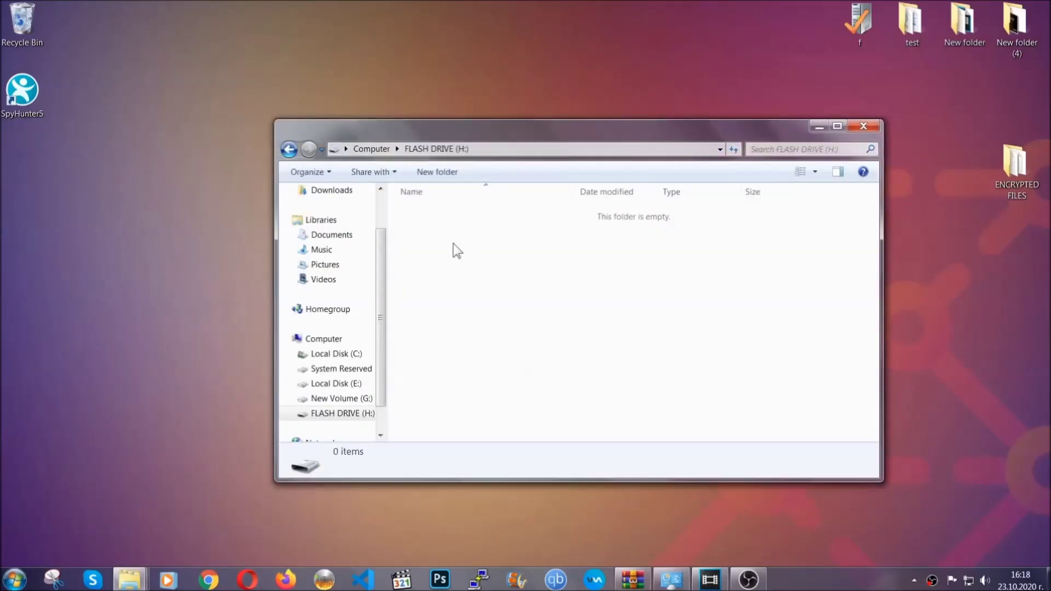
pyautogui.rightClick(453, 244)
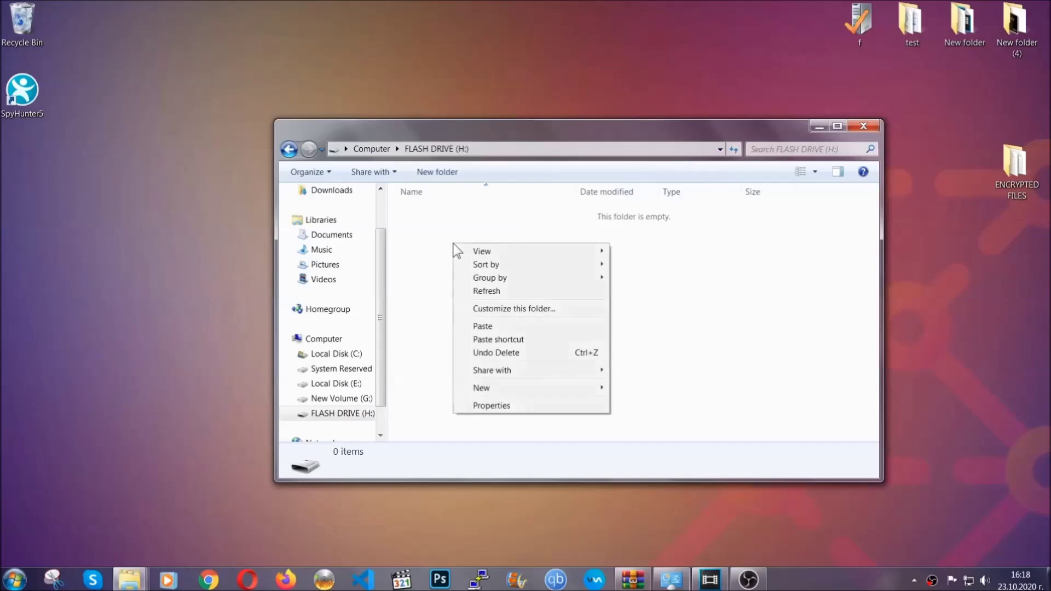
pyautogui.click(478, 327)
pyautogui.click(478, 328)
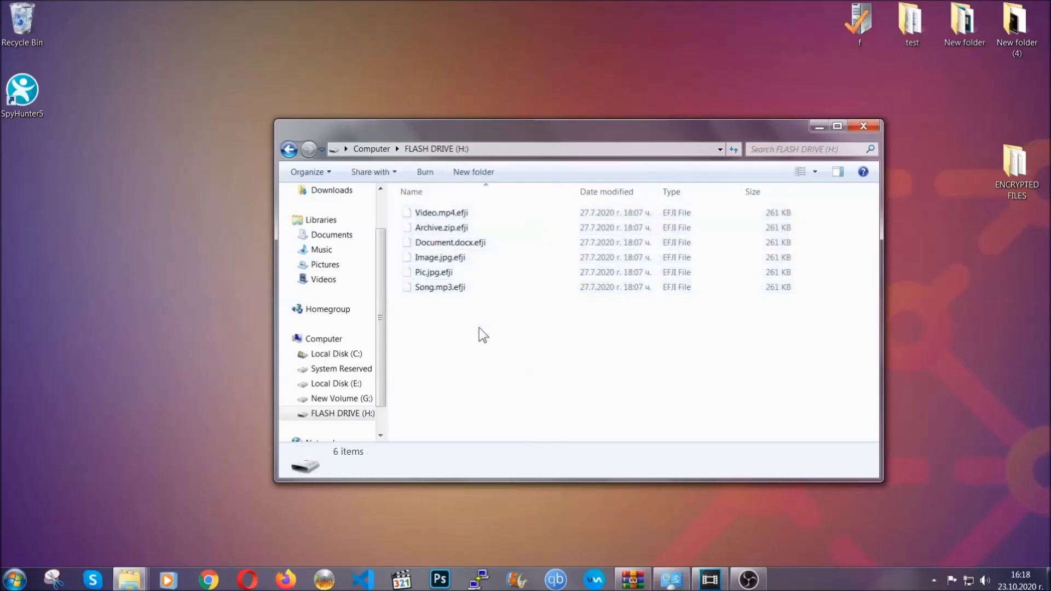
pyautogui.click(864, 127)
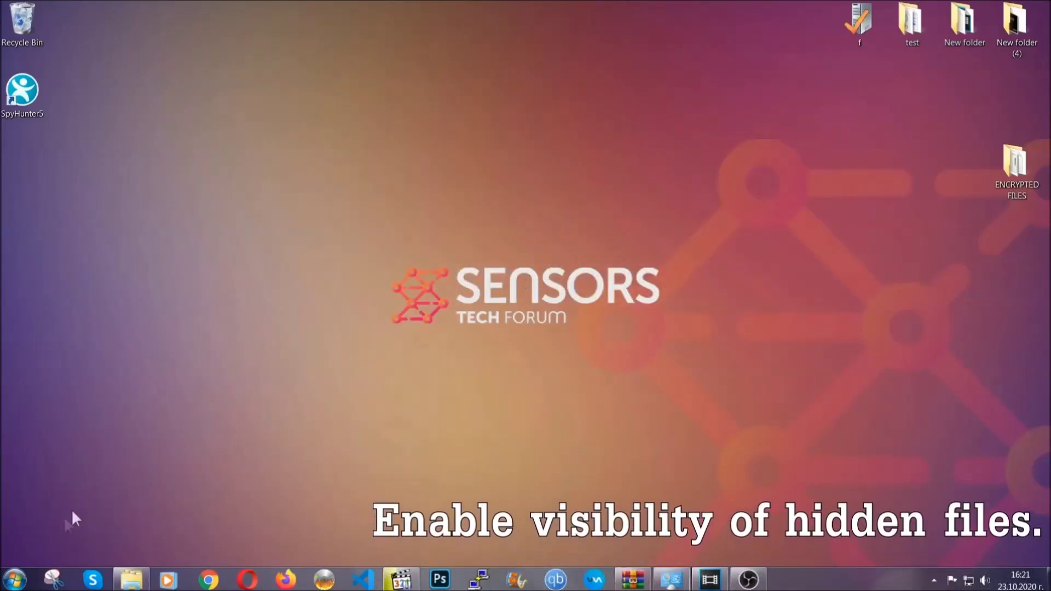
# Find 'show hidden files and folders' in Start and apply 'Show hidden files, folders, and drives'.
pyautogui.click(15, 579)
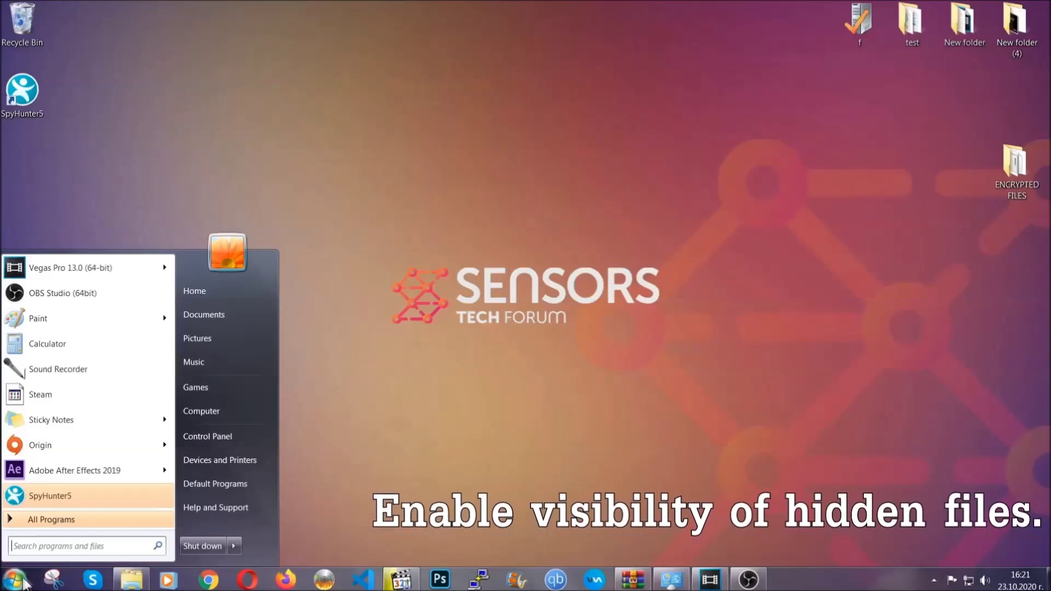
pyautogui.click(45, 541)
pyautogui.write('showh')
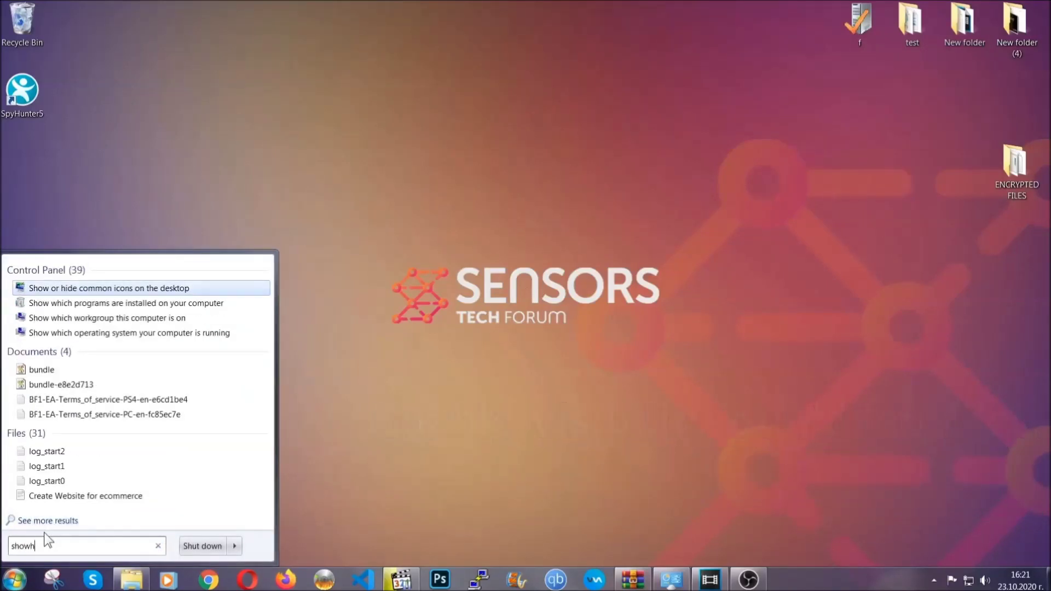
pyautogui.press('BackSpace')
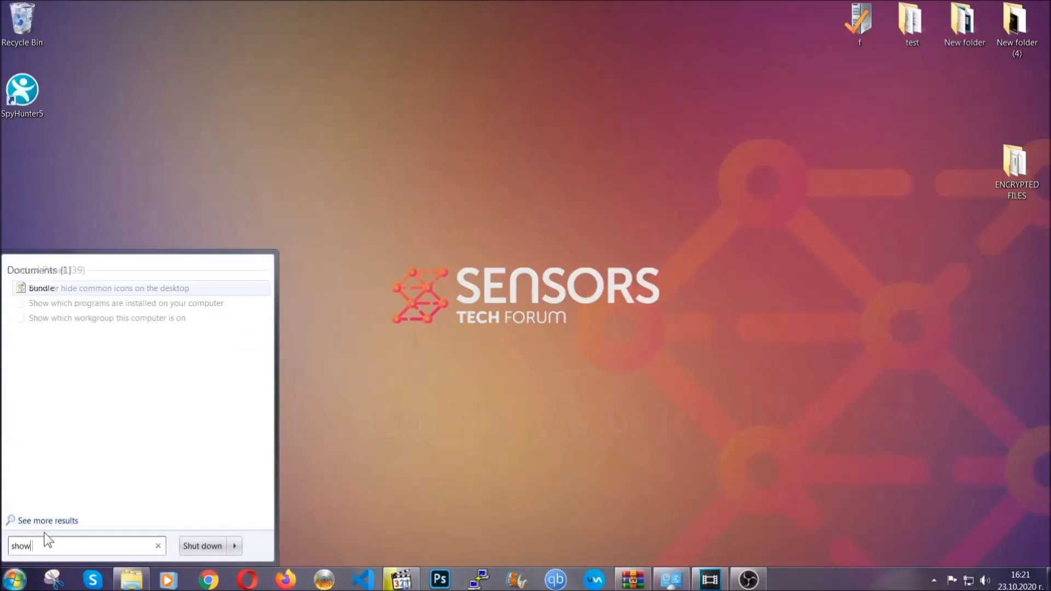
pyautogui.write('hidden files and folders')
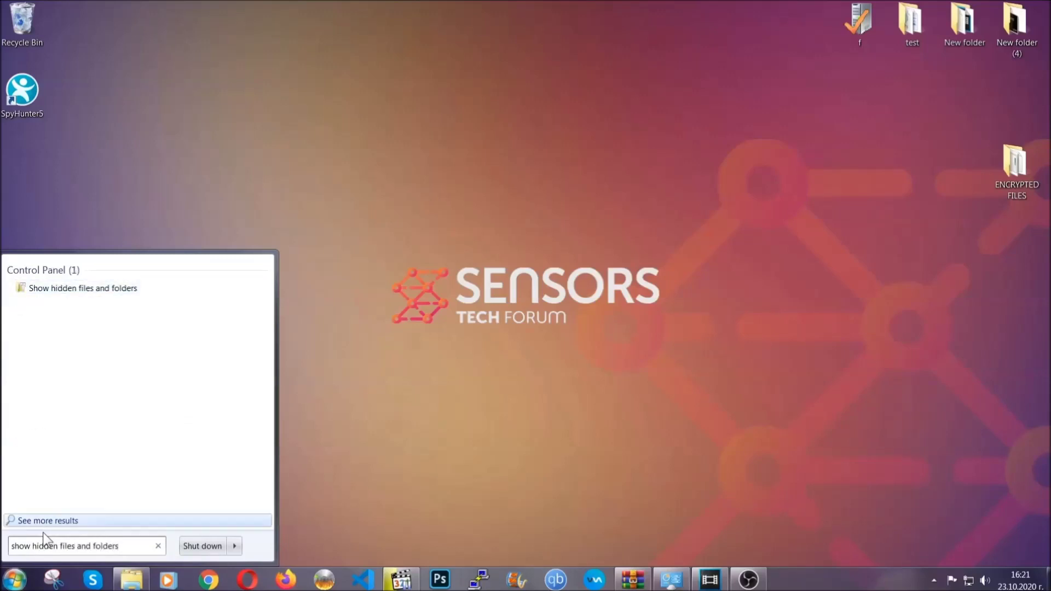
pyautogui.click(123, 289)
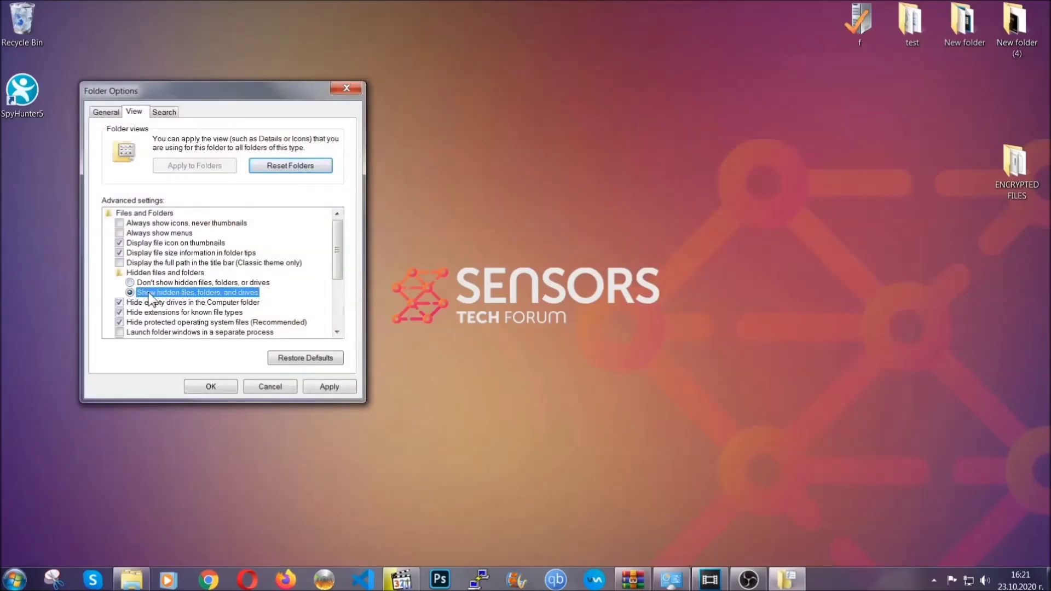
pyautogui.click(325, 390)
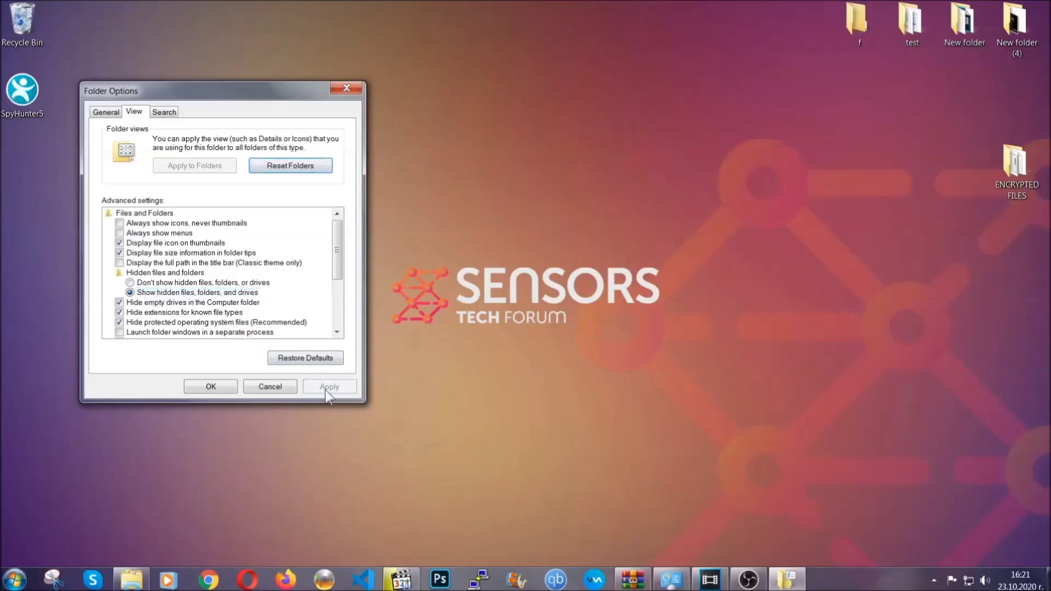
pyautogui.click(207, 387)
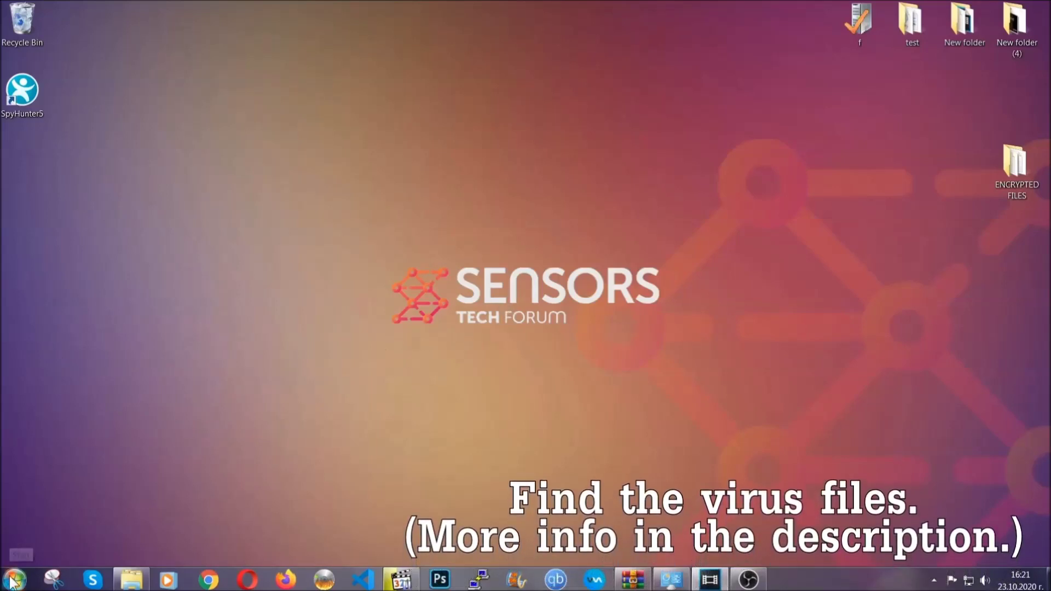
# Search the whole computer for 'fileextension:exe Example Vir' from the Computer window.
pyautogui.press('super')
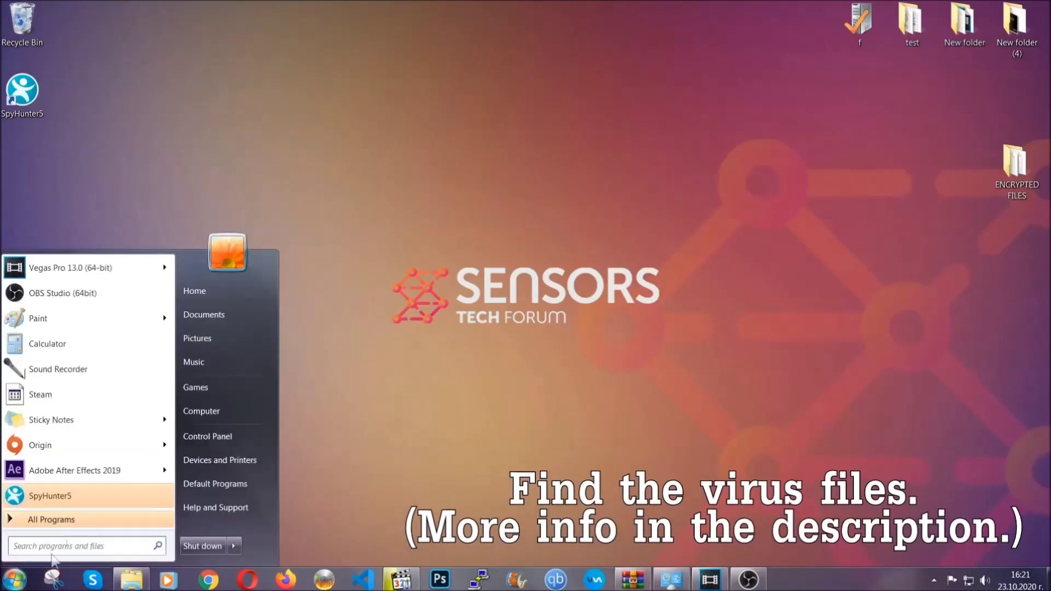
pyautogui.click(216, 409)
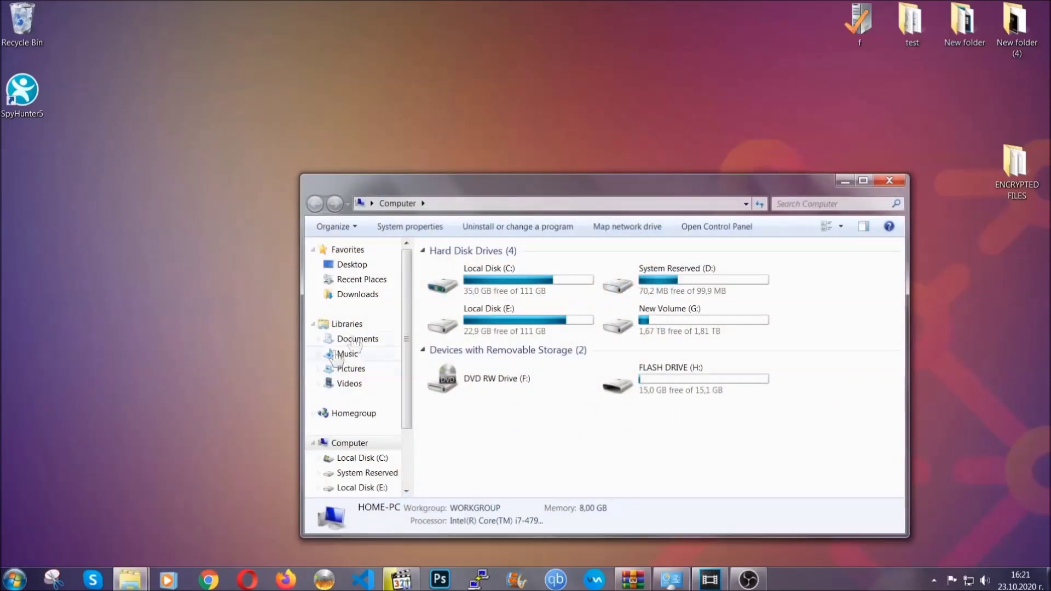
pyautogui.moveTo(571, 192); pyautogui.dragTo(502, 145)
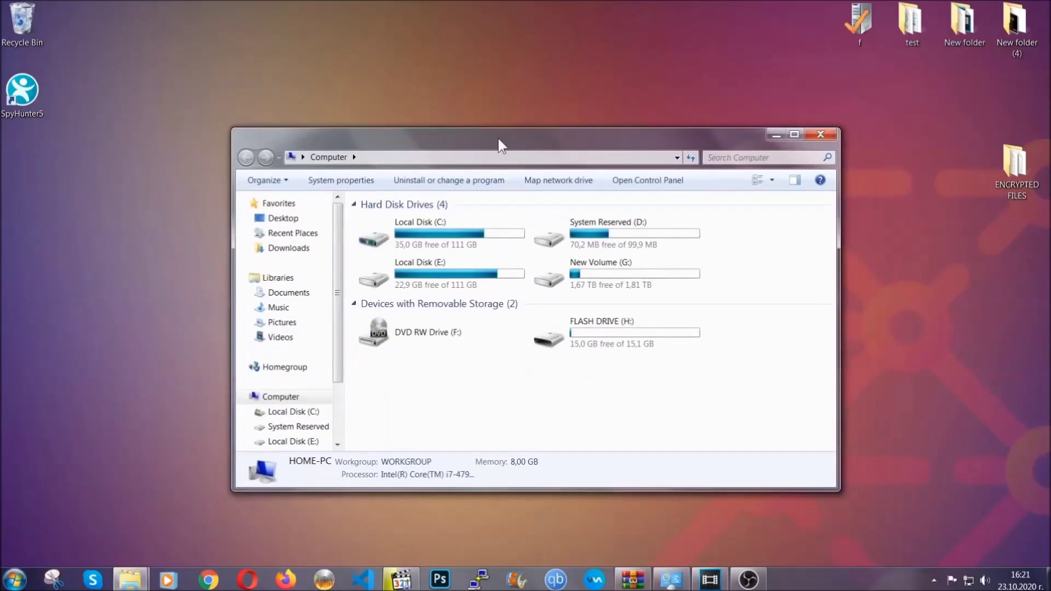
pyautogui.click(714, 157)
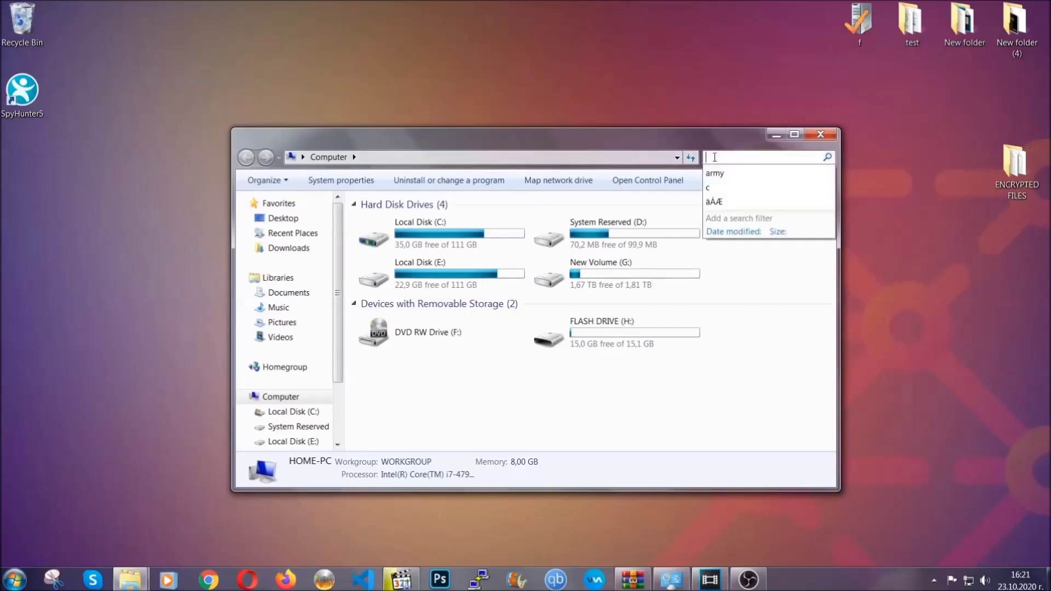
pyautogui.write('file')
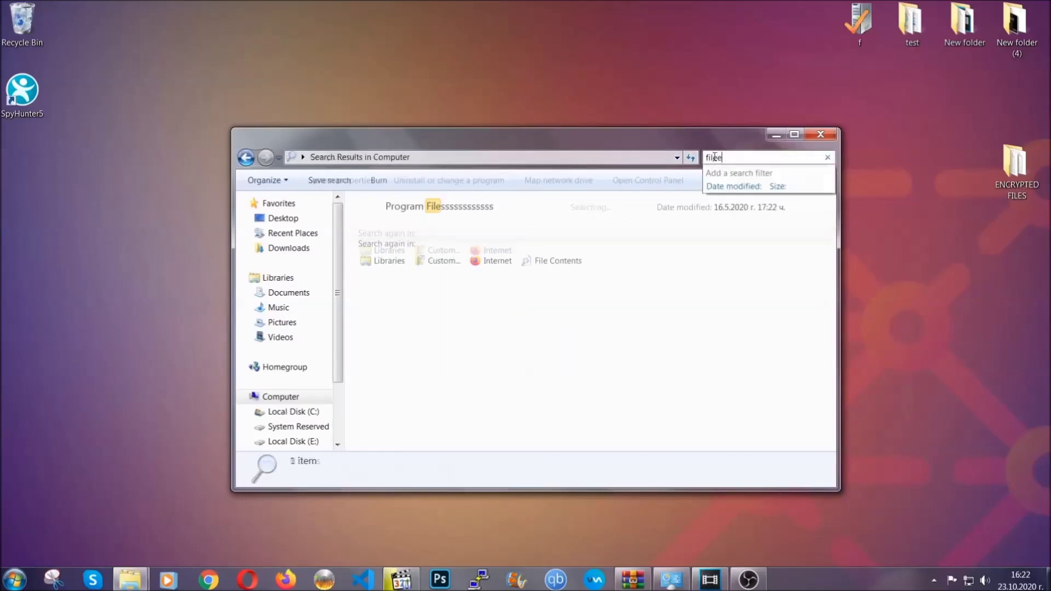
pyautogui.write('extension:exe ')
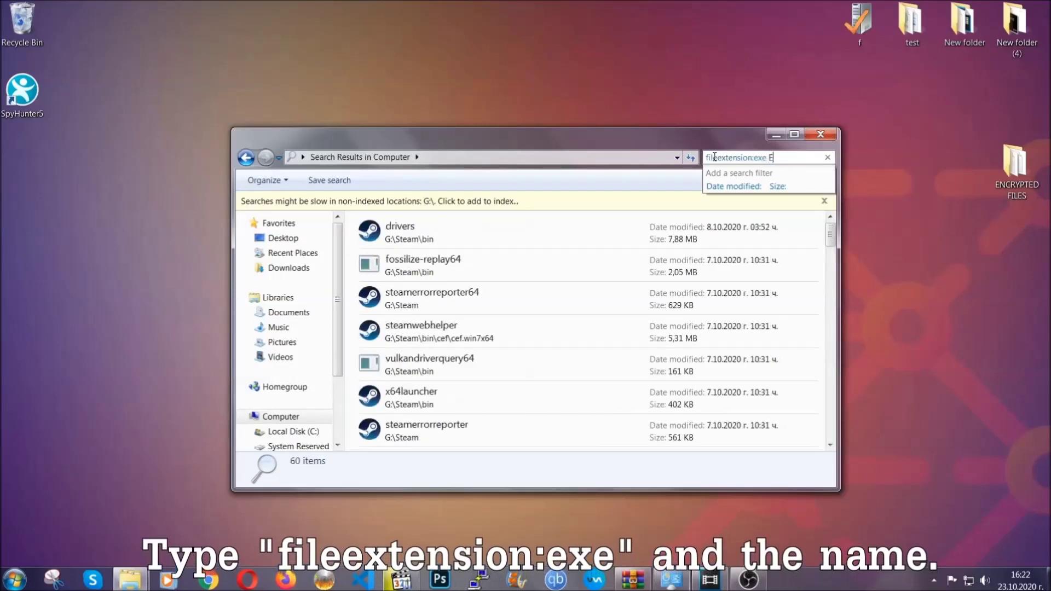
pyautogui.write('Example Virus Name')
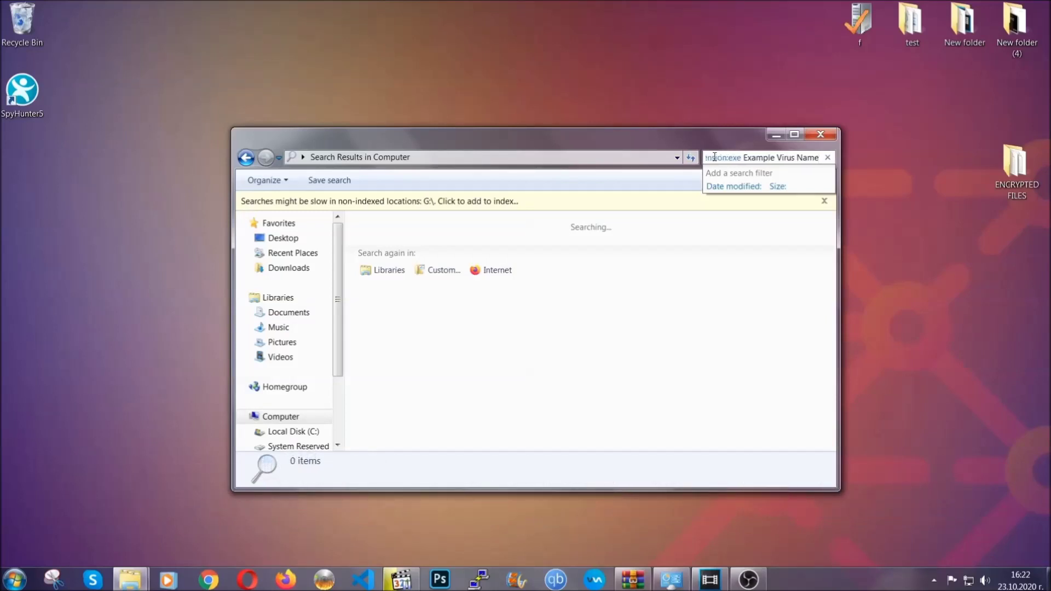
pyautogui.press('Return')
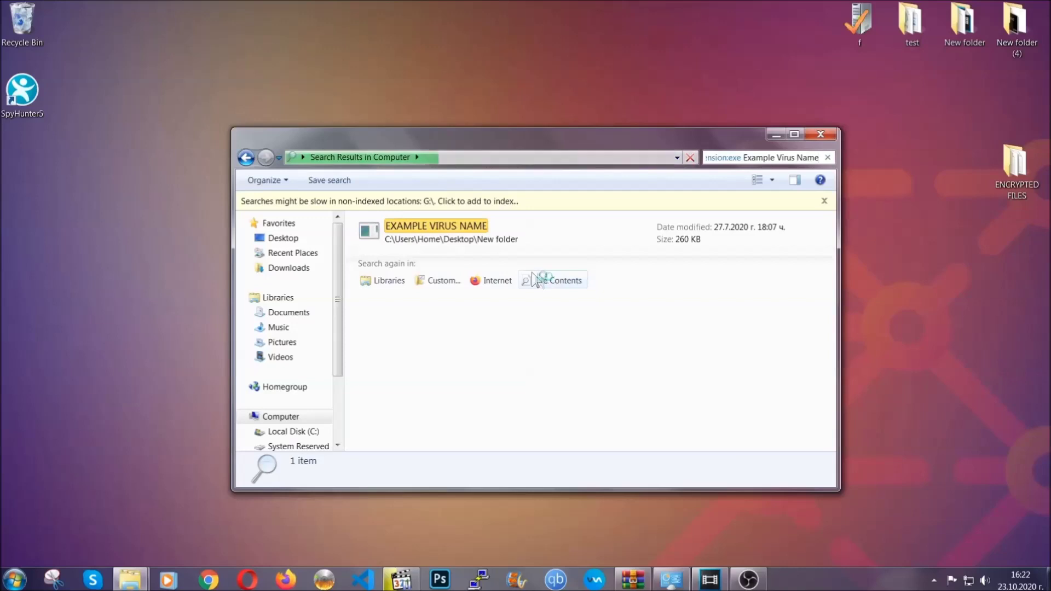
# Delete the EXAMPLE VIRUS NAME executable to the Recycle Bin and close the search window.
pyautogui.click(459, 223)
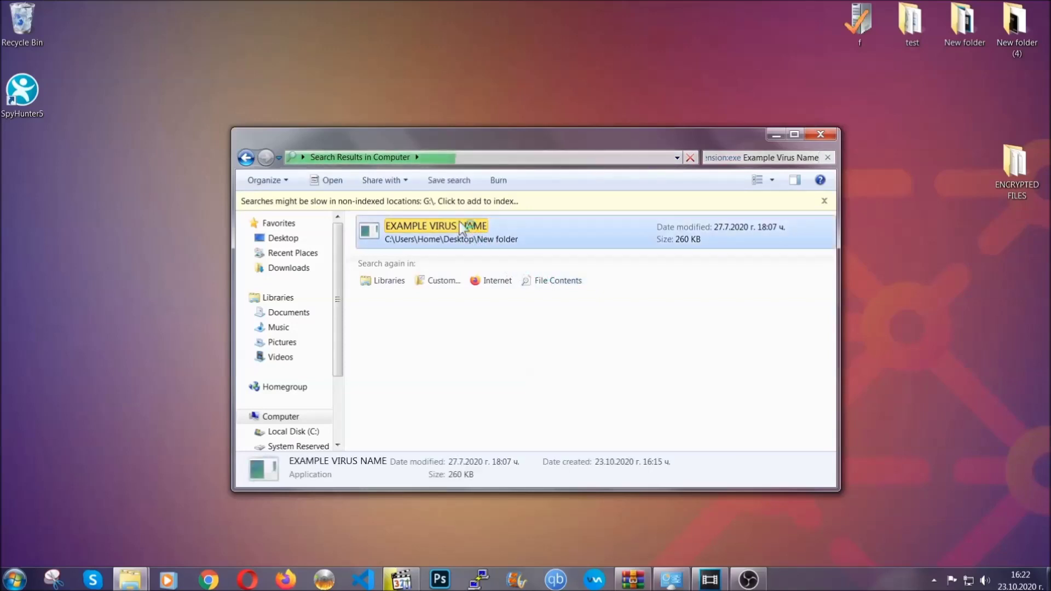
pyautogui.rightClick(460, 225)
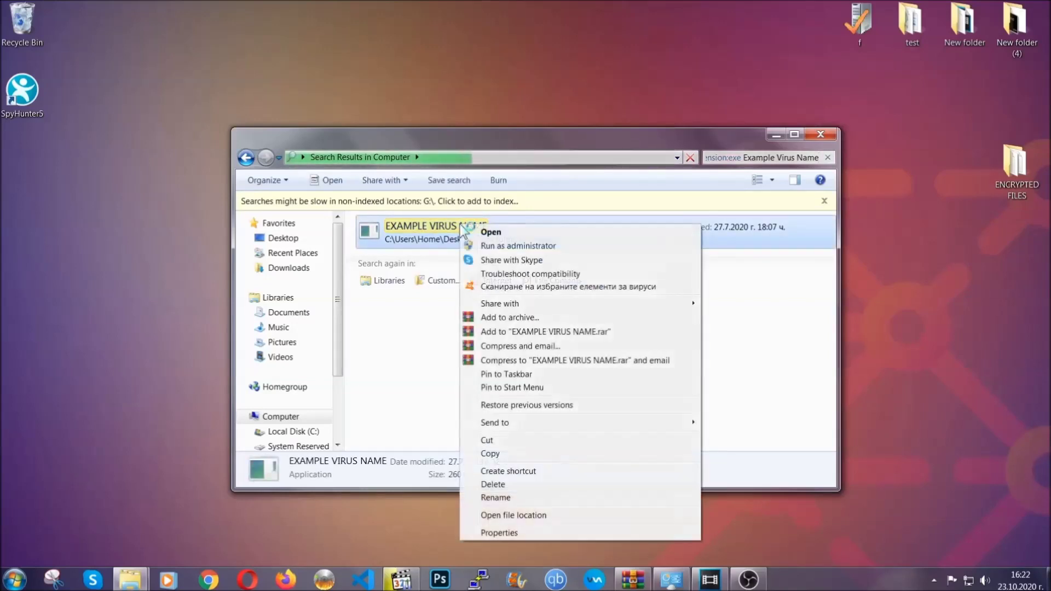
pyautogui.click(507, 485)
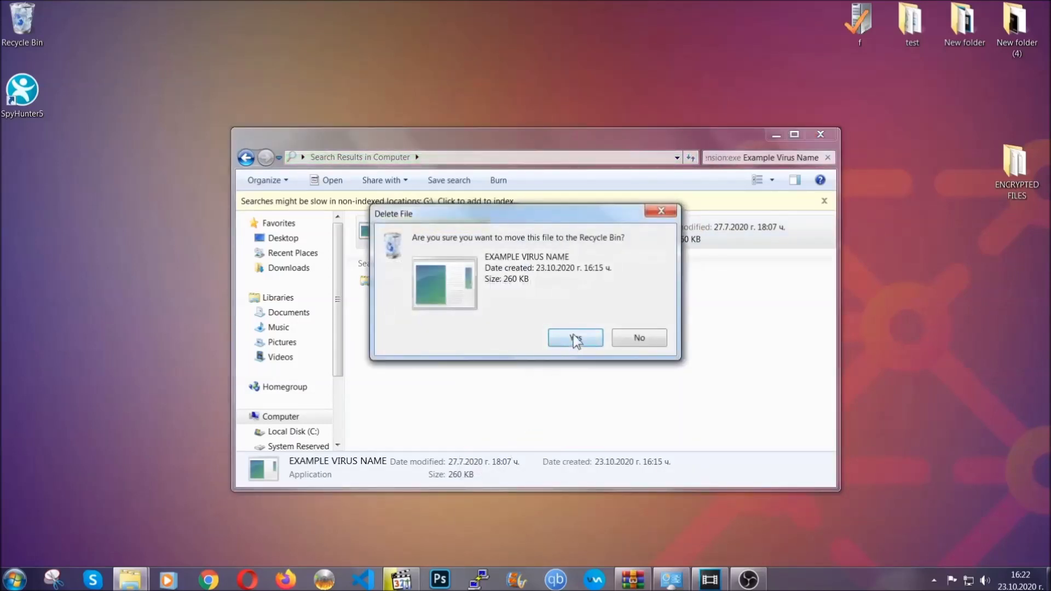
pyautogui.click(575, 338)
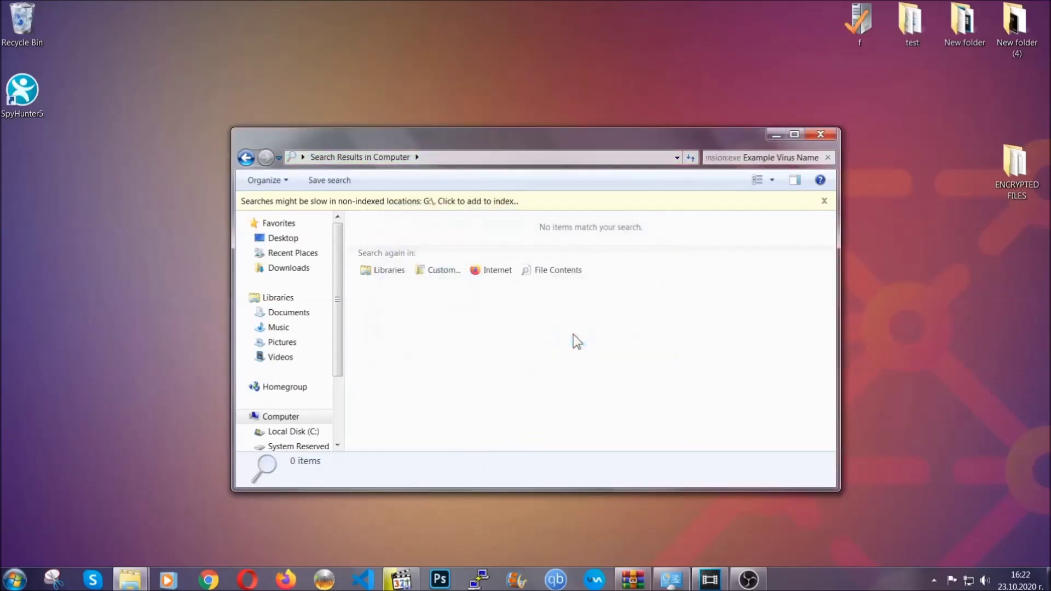
pyautogui.click(821, 134)
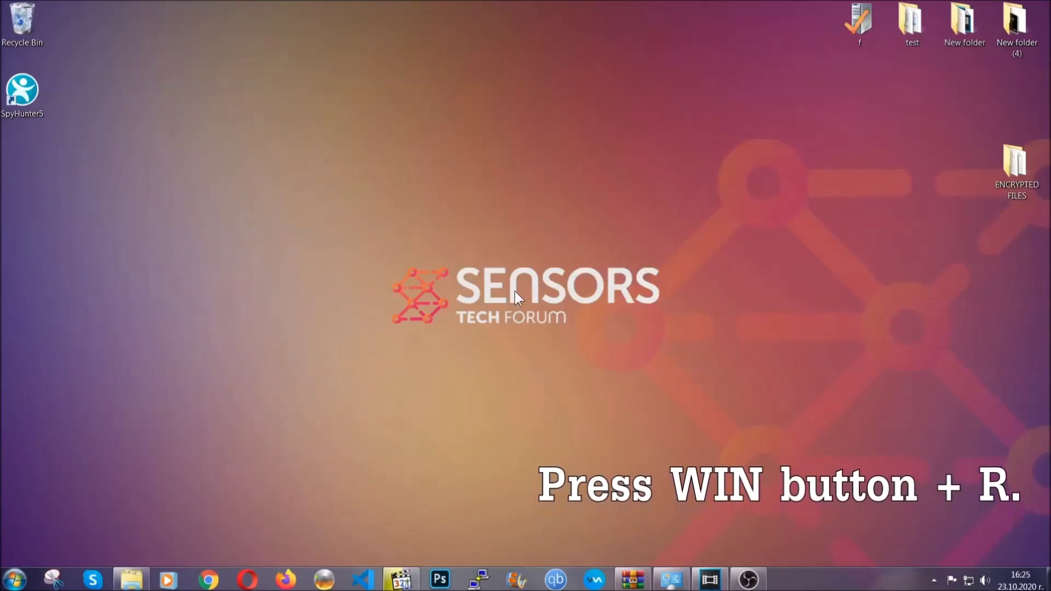
# Replace cmd with REGEDIT in the Run dialog and run it.
pyautogui.press('super+r')
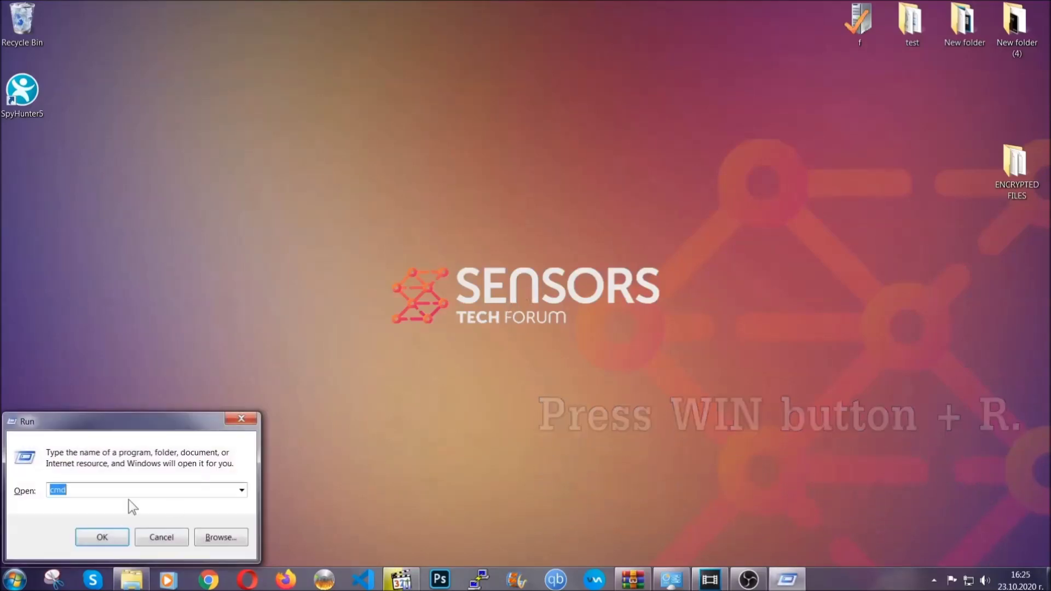
pyautogui.click(99, 495)
pyautogui.press('BackSpace')
pyautogui.press('BackSpace')
pyautogui.press('BackSpace')
pyautogui.write('REGEDIT')
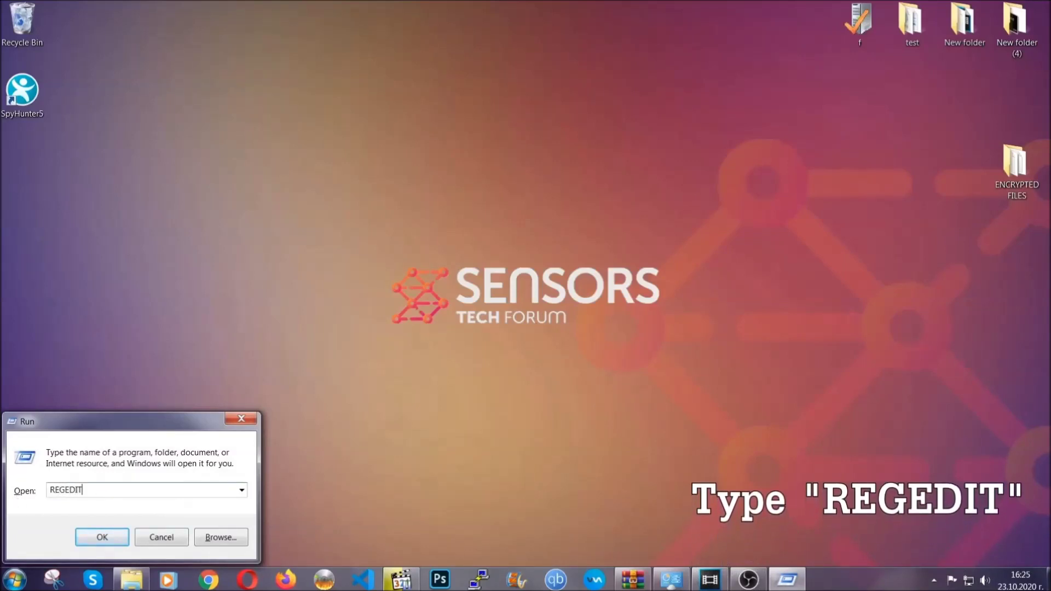
pyautogui.click(90, 534)
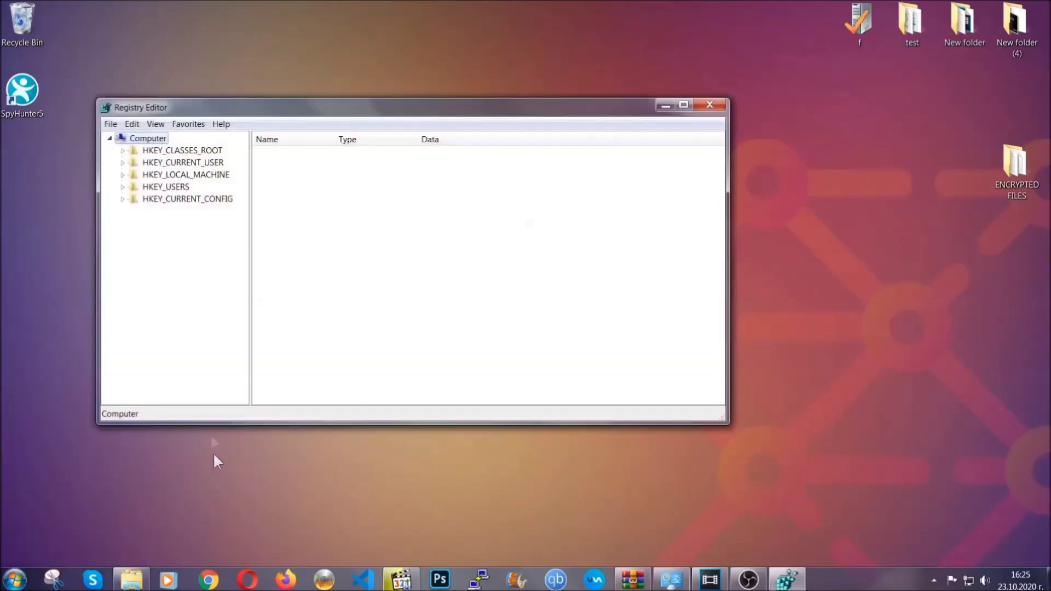
# Export the entire registry to a file named BACKUP on the Desktop.
pyautogui.click(111, 124)
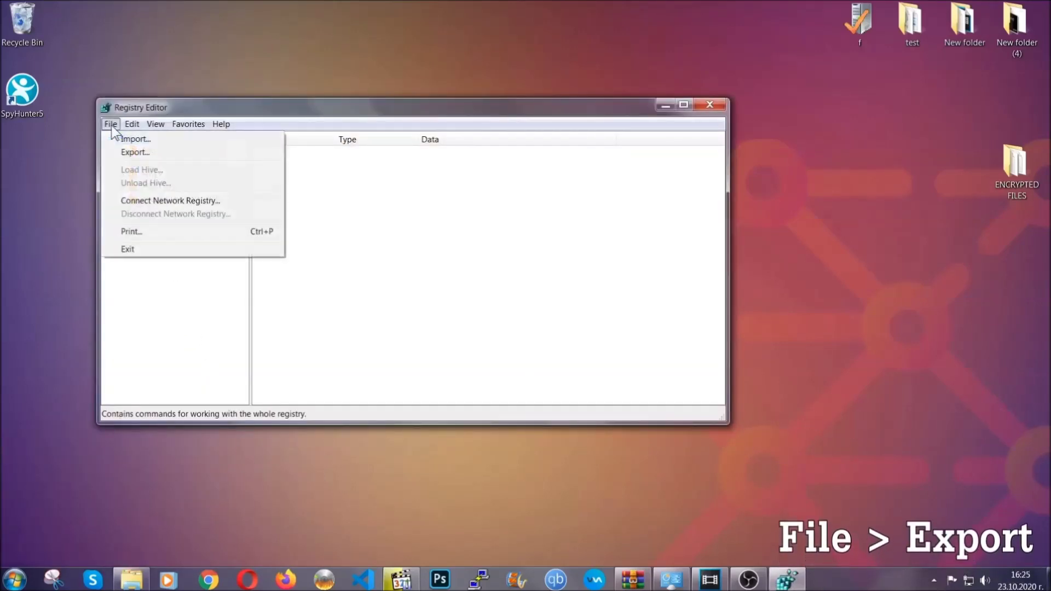
pyautogui.click(136, 151)
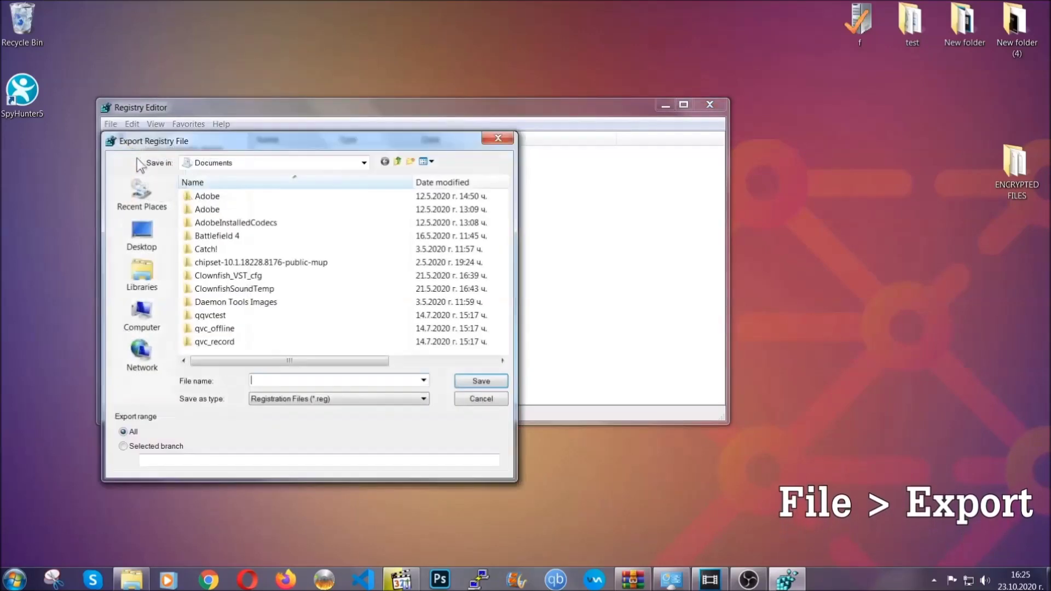
pyautogui.click(140, 234)
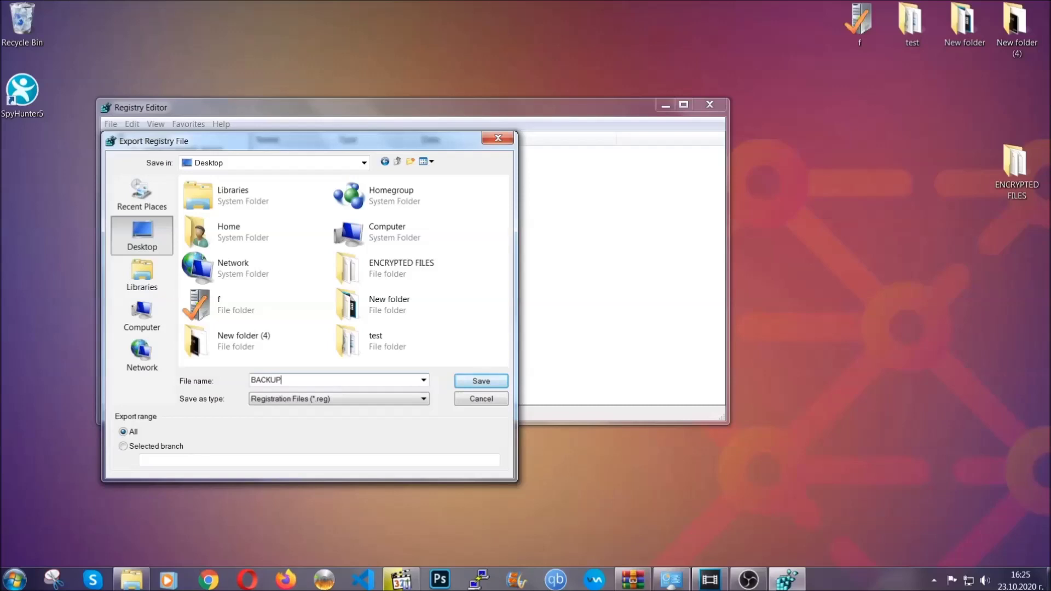
pyautogui.click(474, 383)
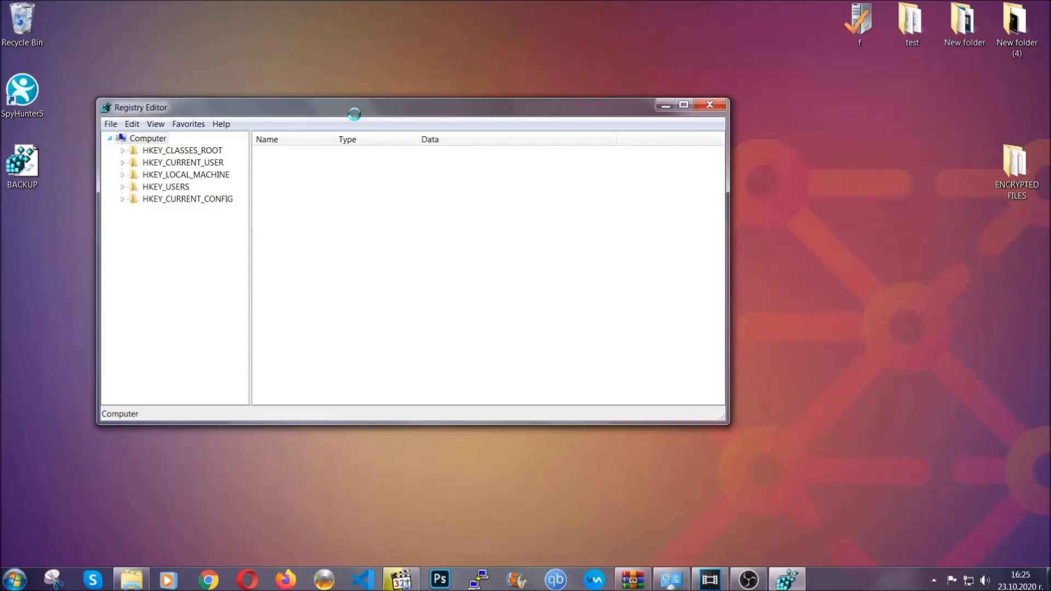
pyautogui.moveTo(354, 113); pyautogui.dragTo(457, 147)
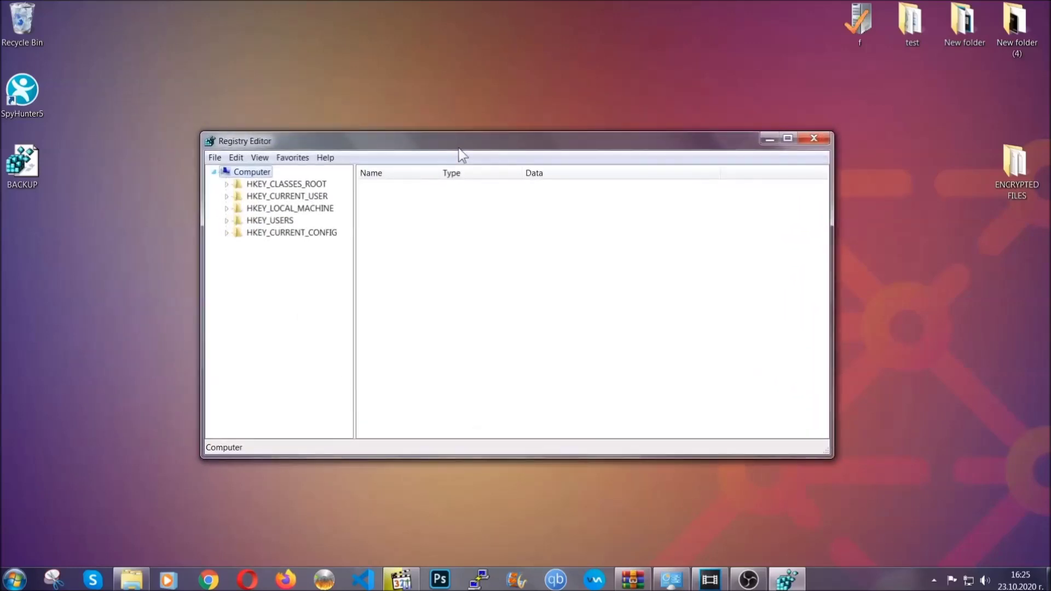
pyautogui.click(214, 158)
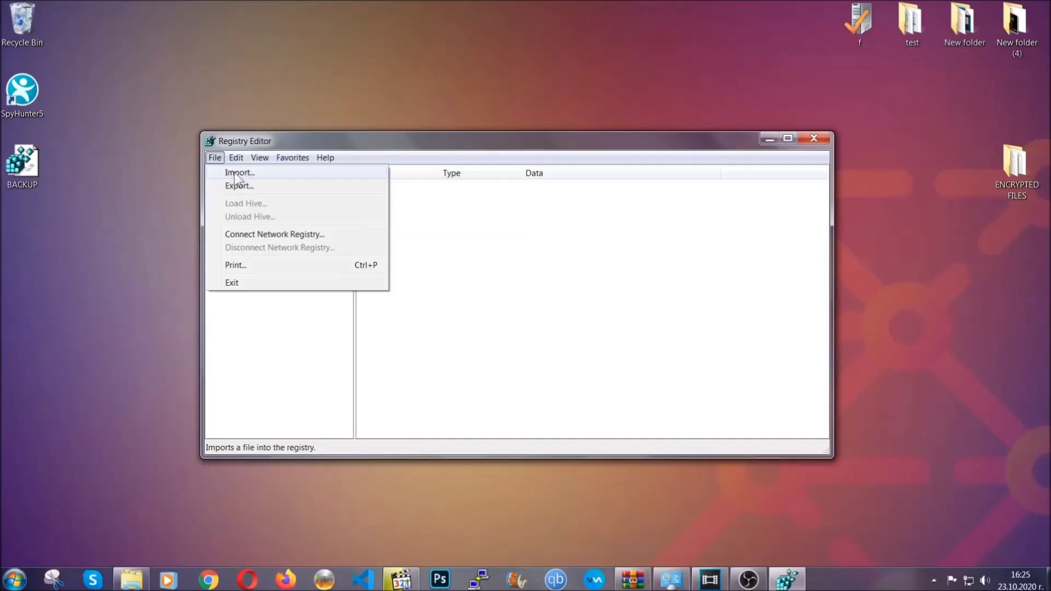
pyautogui.click(215, 158)
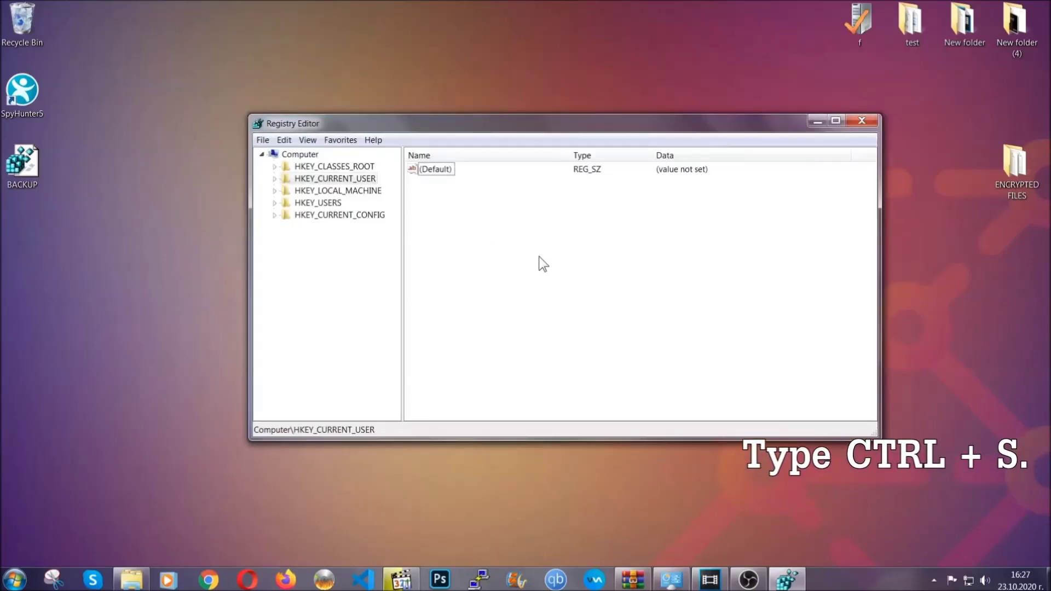
# Search the registry for 'RunOnce' and open the HKCU\Software\Microsoft\Windows\CurrentVersion\Run key.
pyautogui.hotkey('ctrl', 'f')
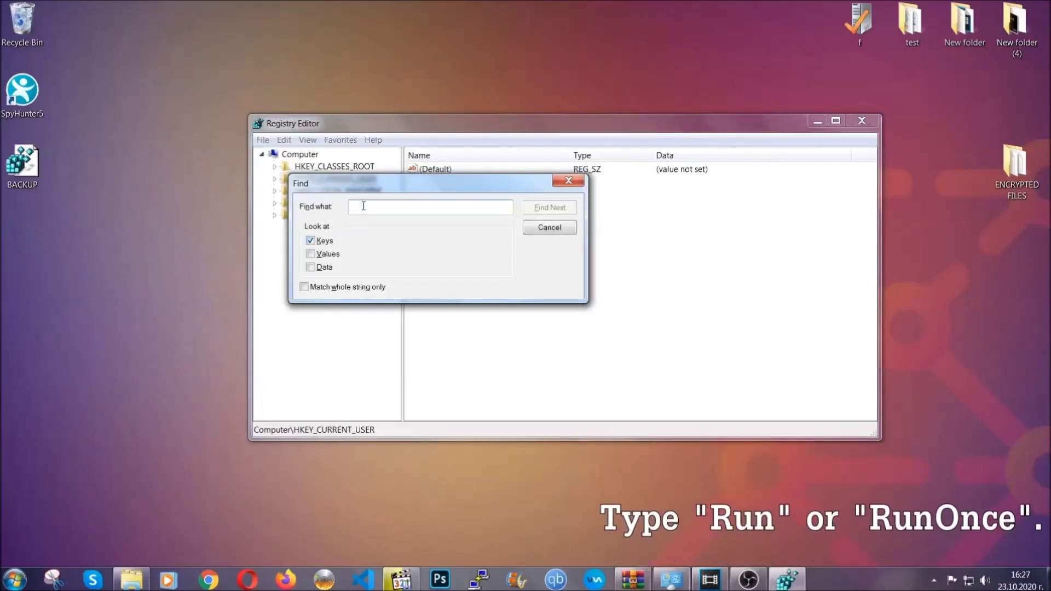
pyautogui.write('RunO')
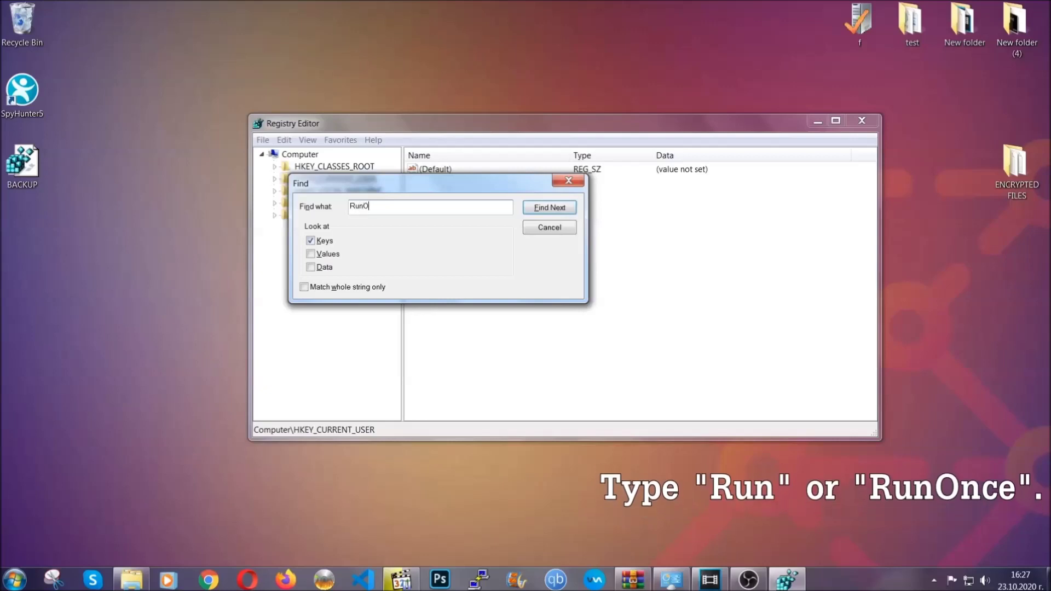
pyautogui.write('nce')
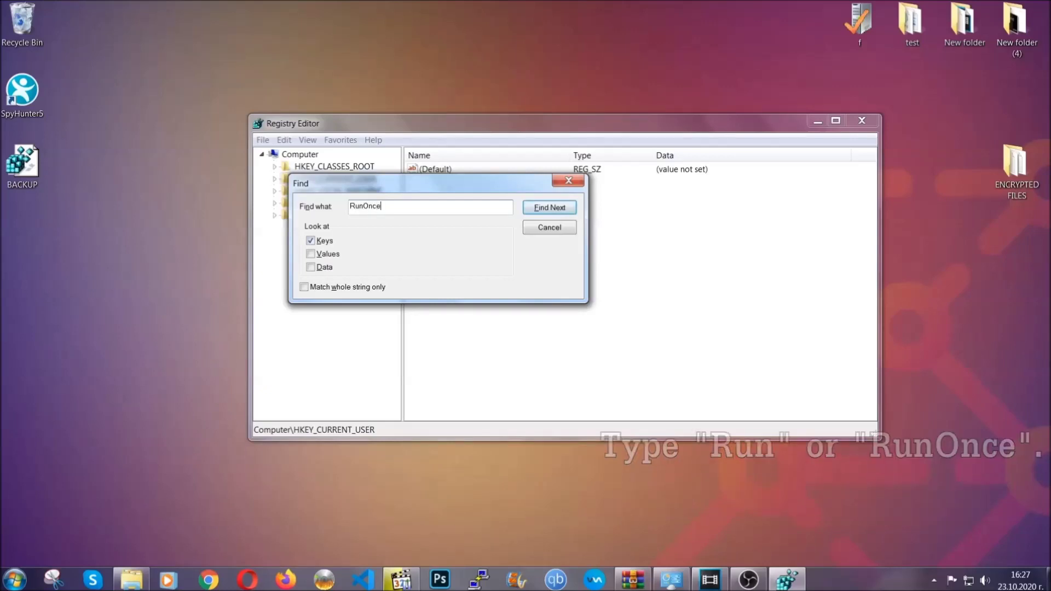
pyautogui.click(561, 211)
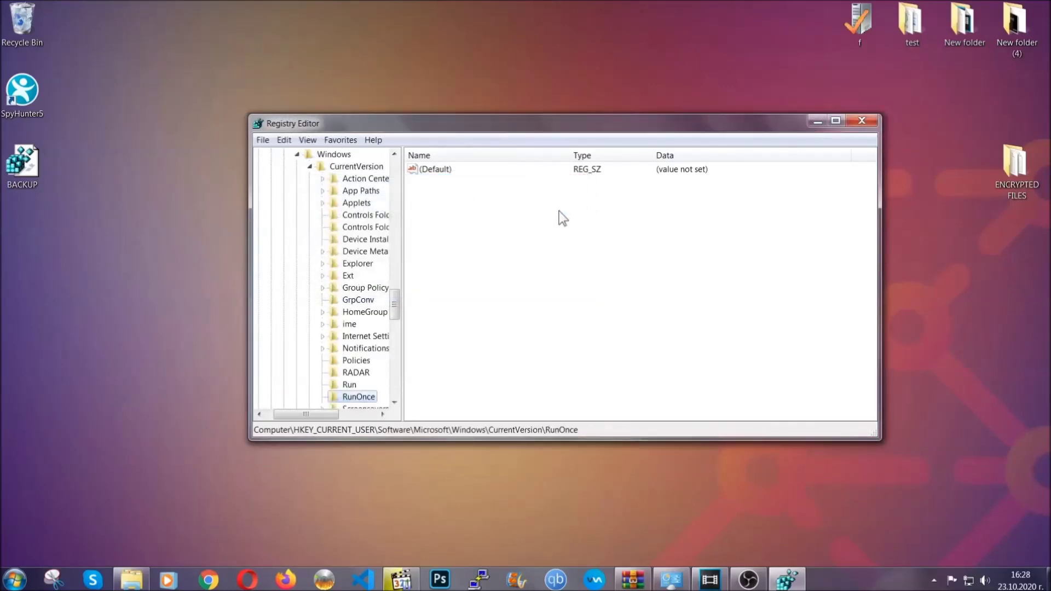
pyautogui.moveTo(394, 304); pyautogui.dragTo(394, 316)
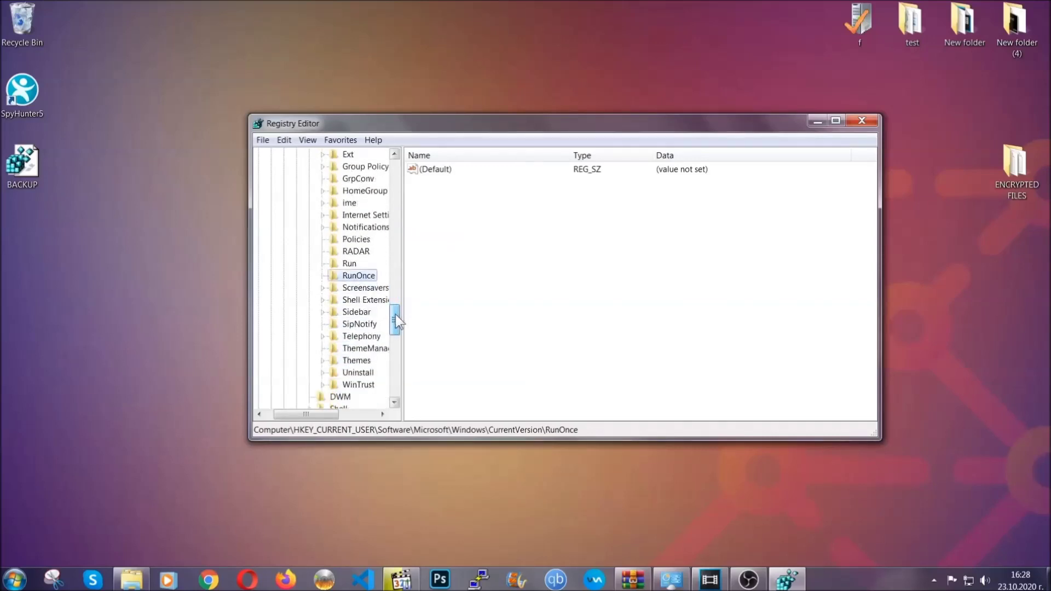
pyautogui.click(349, 264)
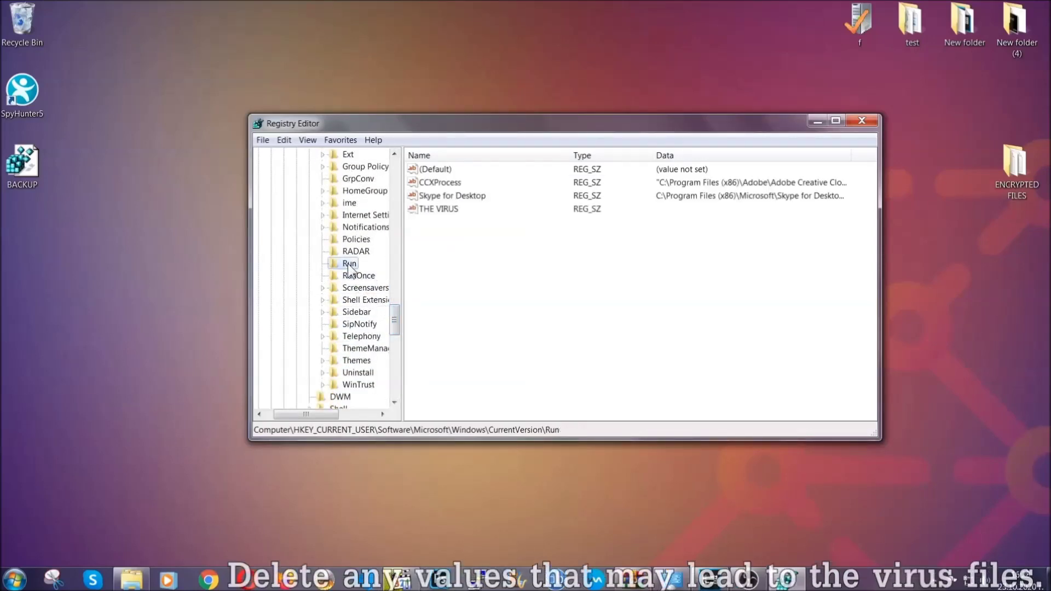
# Delete the THE VIRUS value from the Run key and confirm the deletion.
pyautogui.click(431, 211)
pyautogui.rightClick(431, 210)
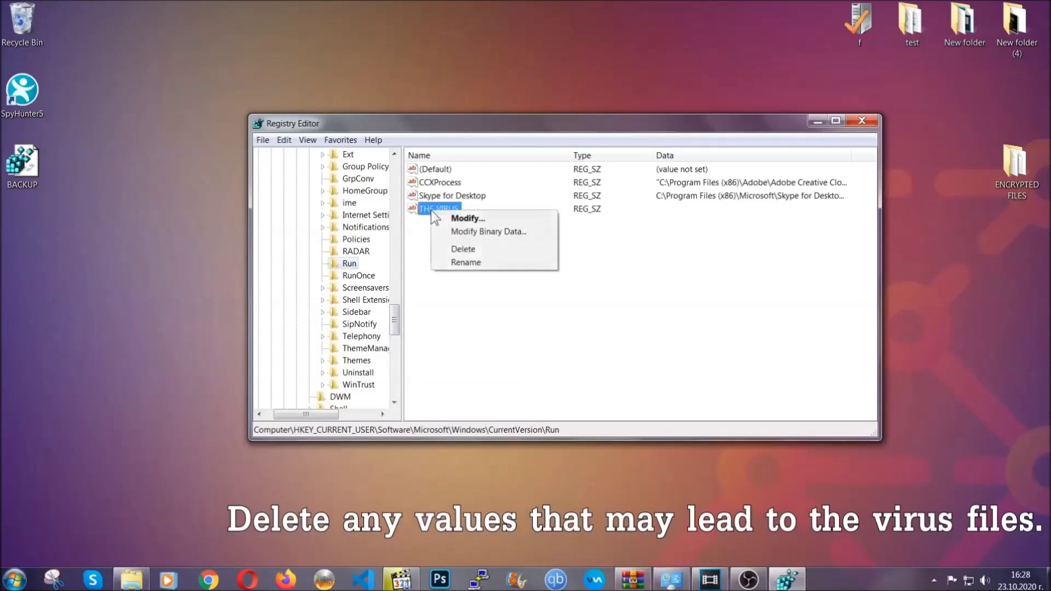
pyautogui.click(452, 249)
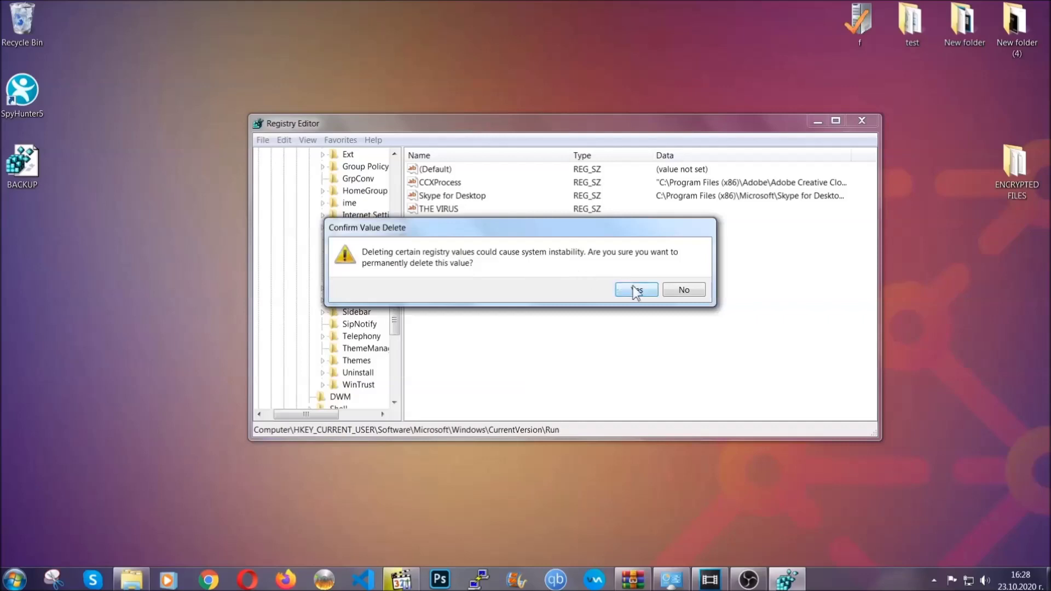
pyautogui.click(636, 291)
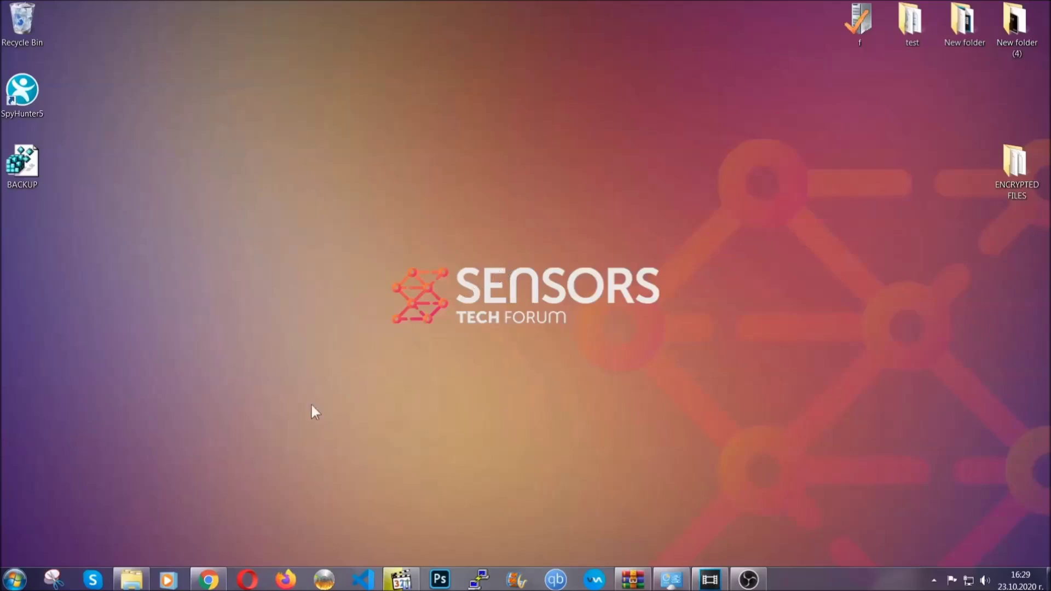
# Bring the Sensors Tech Forum ransomware recovery article forward in Chrome and select its web address.
pyautogui.click(209, 581)
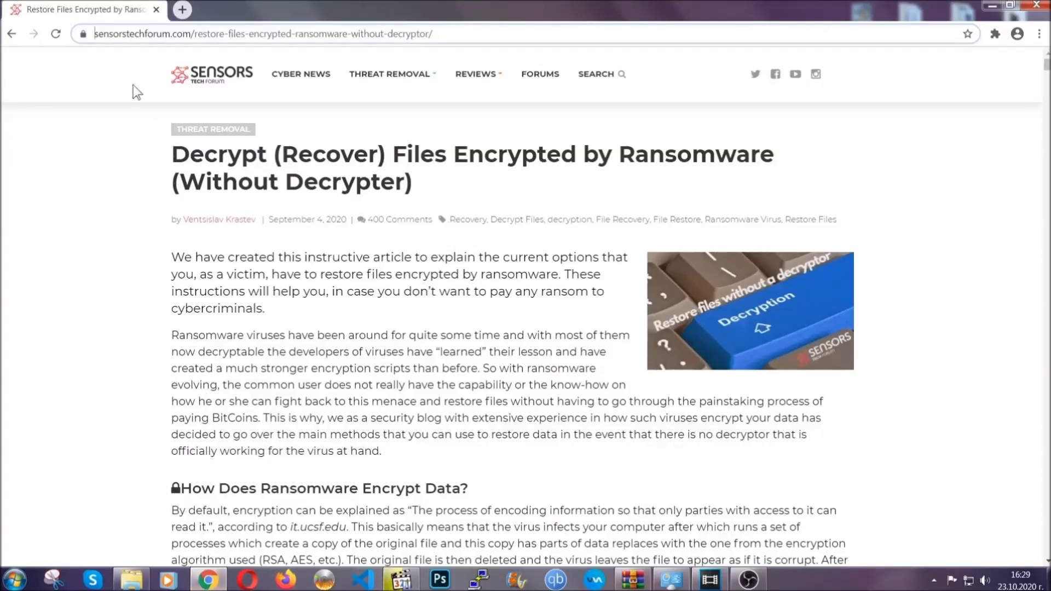
pyautogui.click(95, 34)
pyautogui.moveTo(96, 34); pyautogui.dragTo(474, 39)
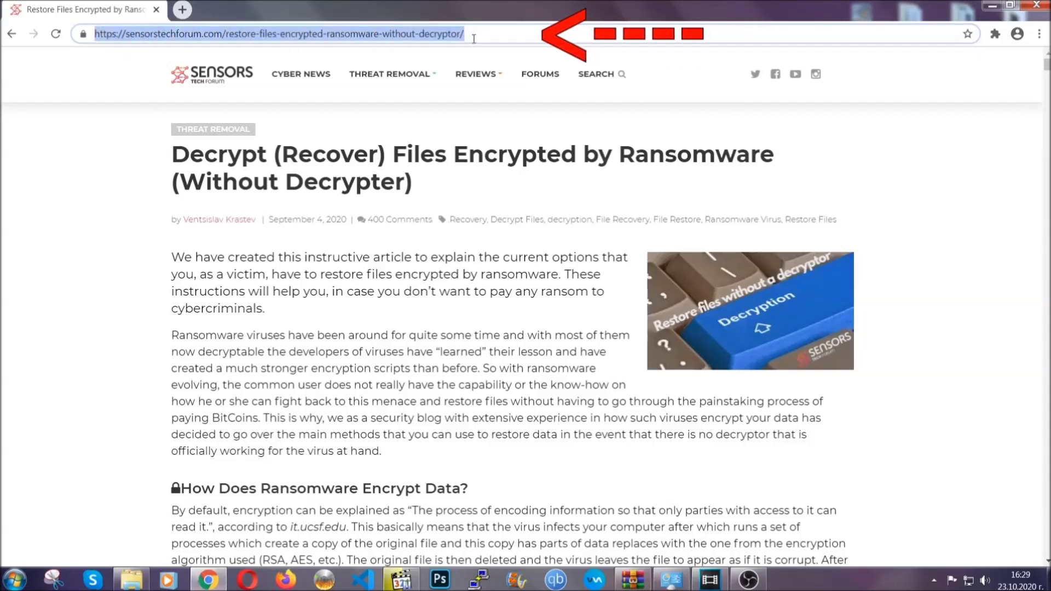
# Expand the article's 'Method 2 - Restore Data via Windows Backup' section.
pyautogui.moveTo(475, 76)
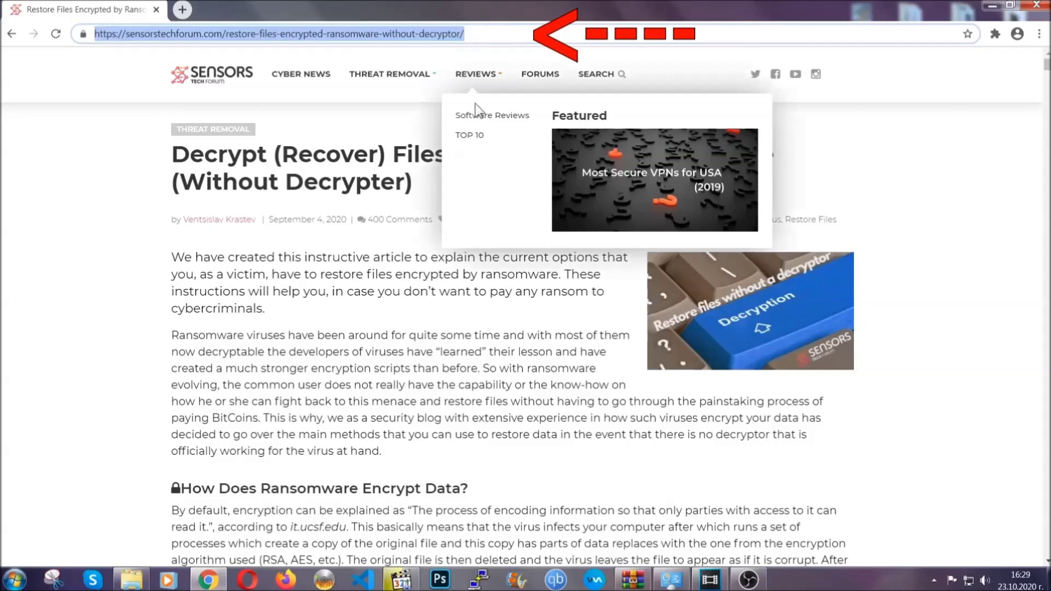
pyautogui.scroll(-5, 540, 298)
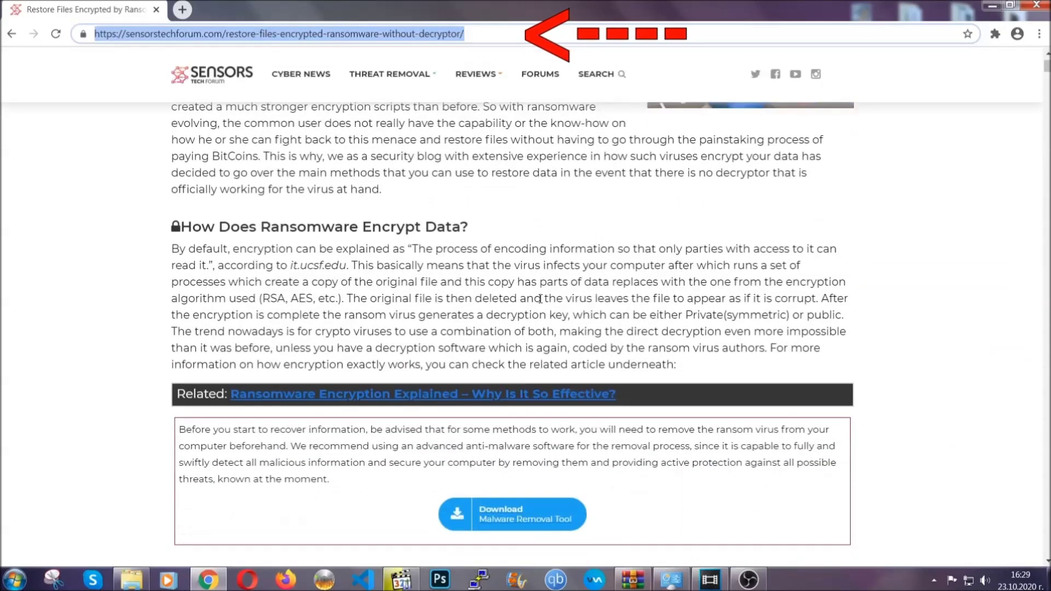
pyautogui.scroll(-6, 540, 298)
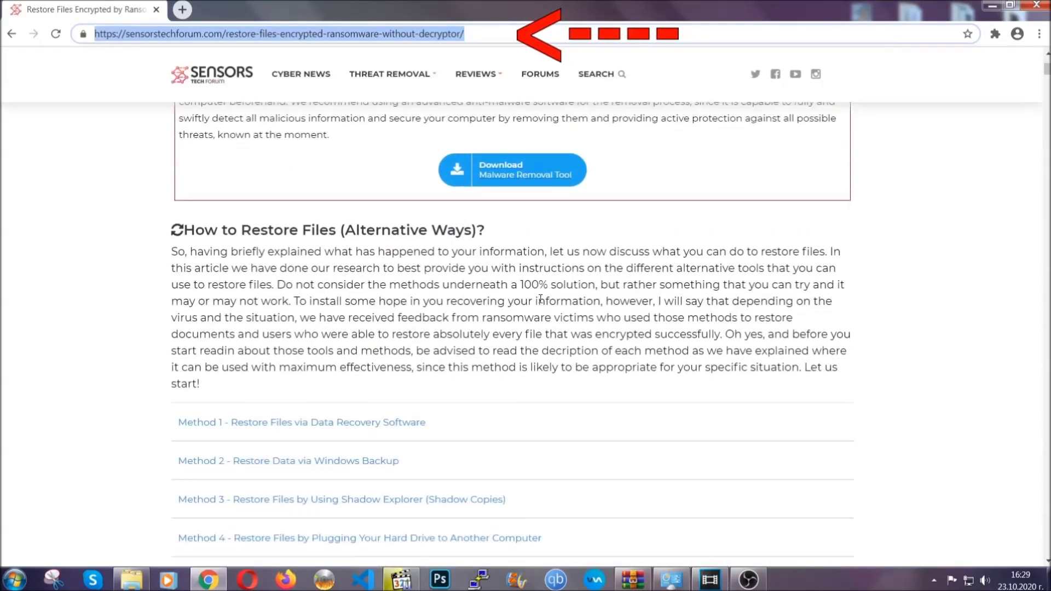
pyautogui.scroll(-4, 540, 298)
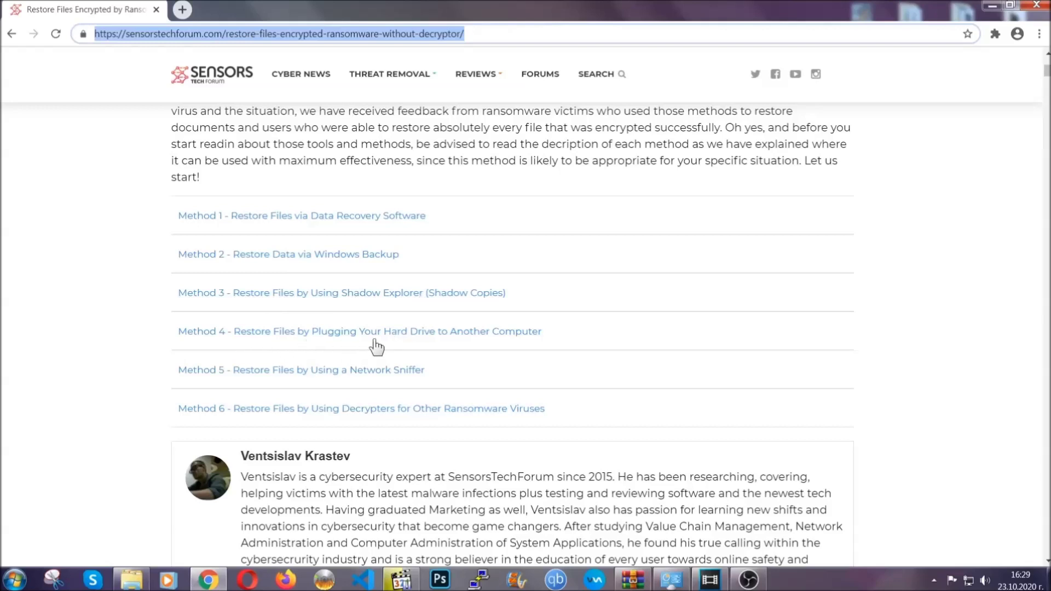
pyautogui.click(327, 254)
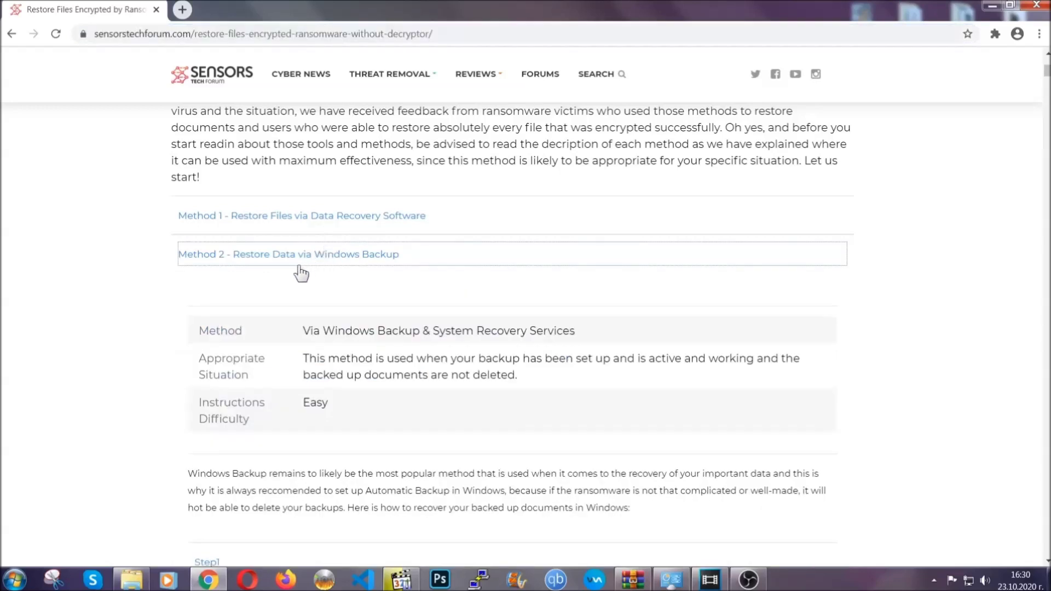
# Expand Step1, Step2 and Step3 of the Windows Backup restore method.
pyautogui.moveTo(304, 330); pyautogui.dragTo(369, 408)
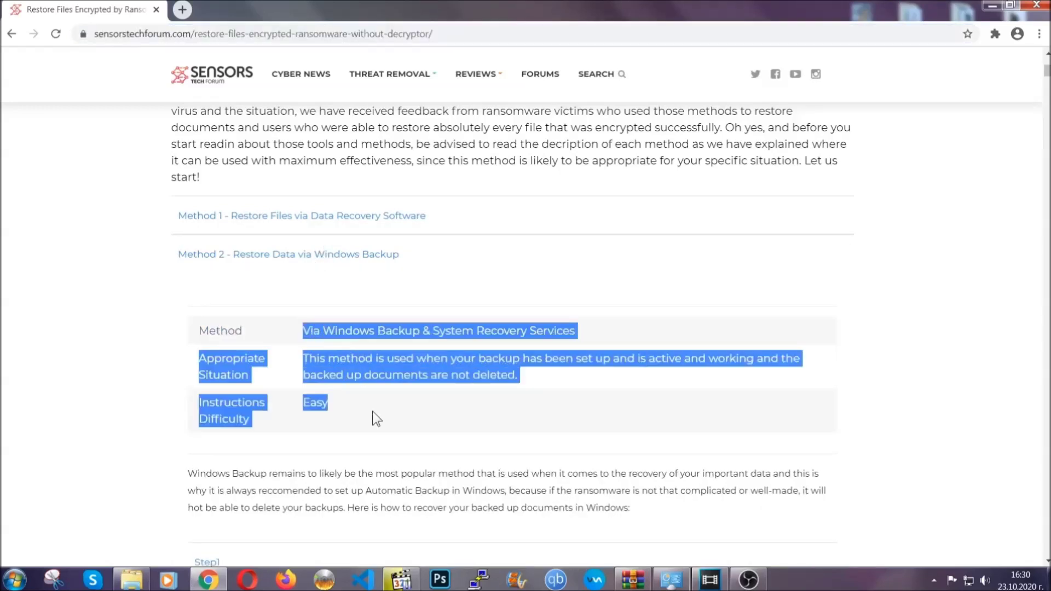
pyautogui.click(375, 408)
pyautogui.scroll(-4, 375, 408)
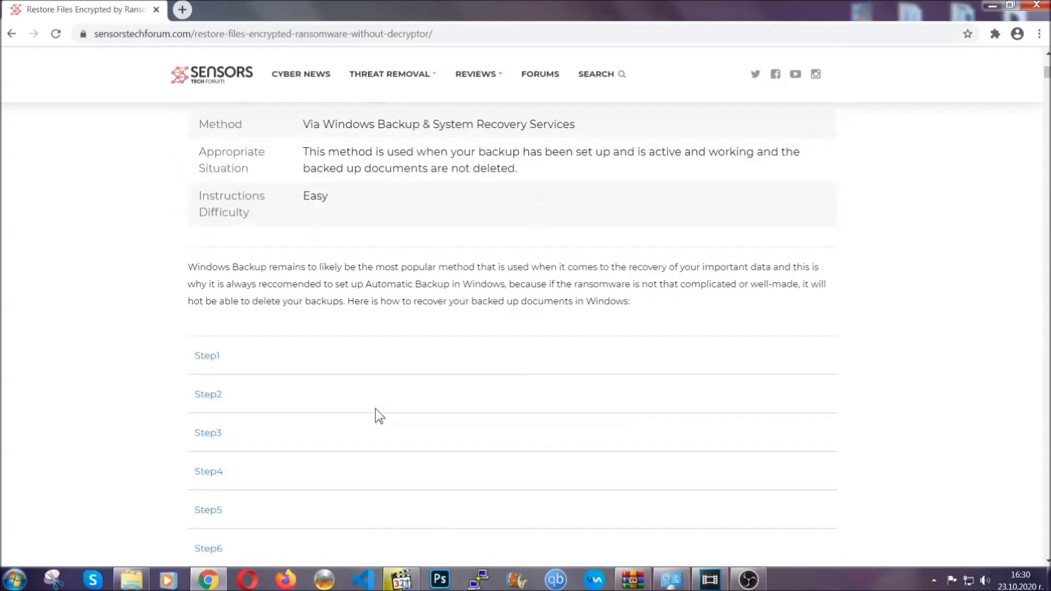
pyautogui.scroll(-1, 375, 408)
pyautogui.click(215, 287)
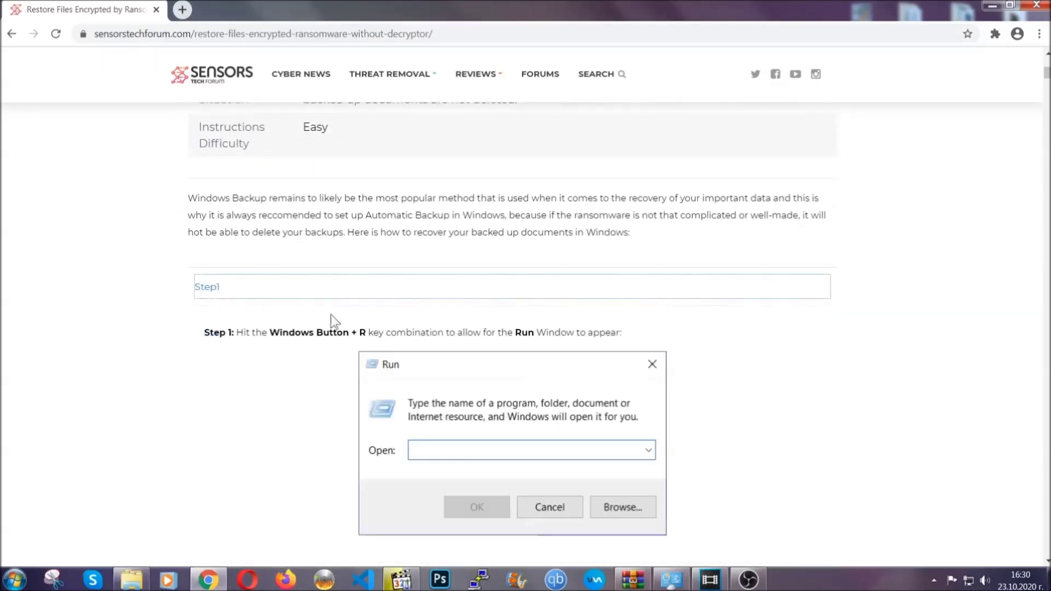
pyautogui.scroll(-5, 492, 340)
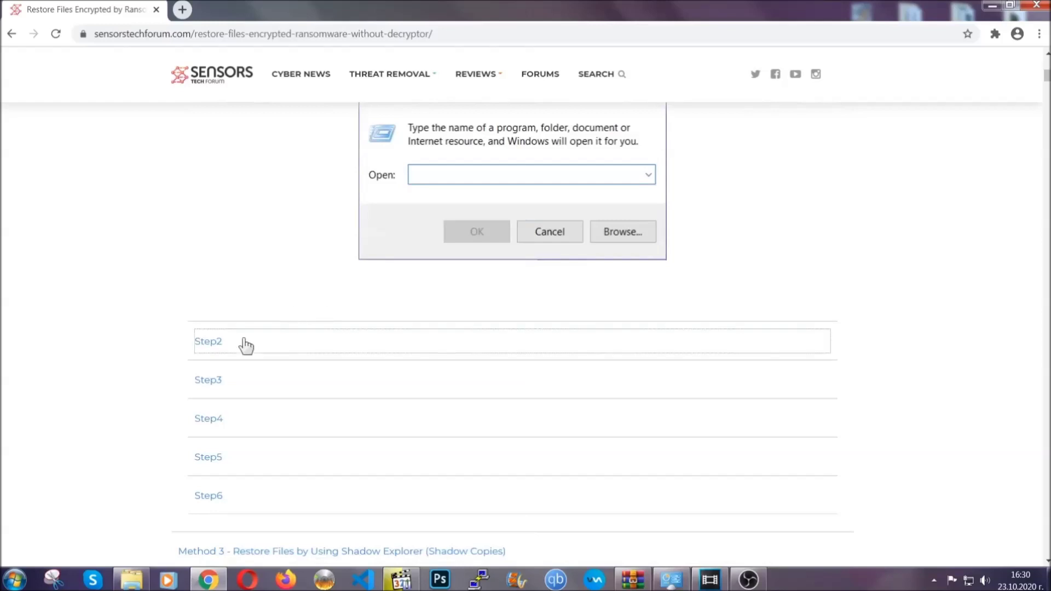
pyautogui.click(245, 345)
pyautogui.scroll(-5, 471, 352)
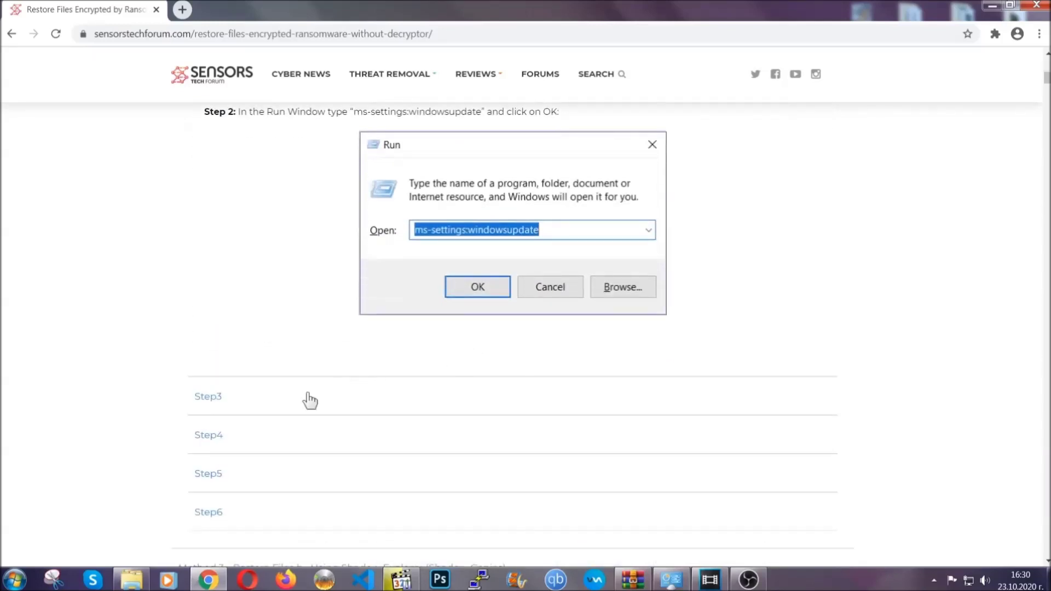
pyautogui.click(310, 400)
# Review the expanded steps, then minimise Chrome to reveal the desktop.
pyautogui.scroll(-4, 465, 376)
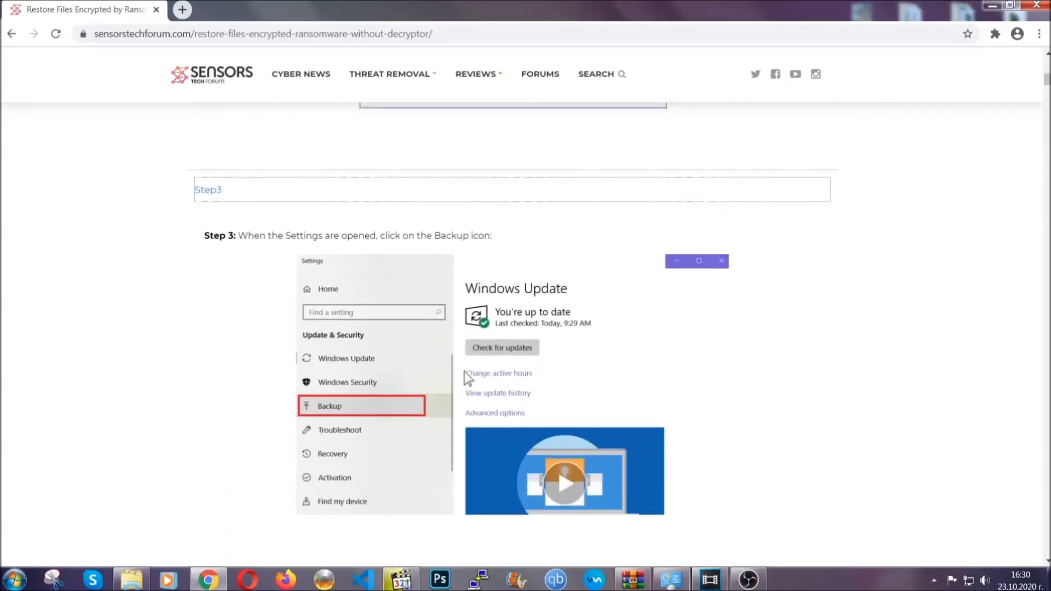
pyautogui.scroll(-3, 464, 371)
pyautogui.scroll(-2, 462, 373)
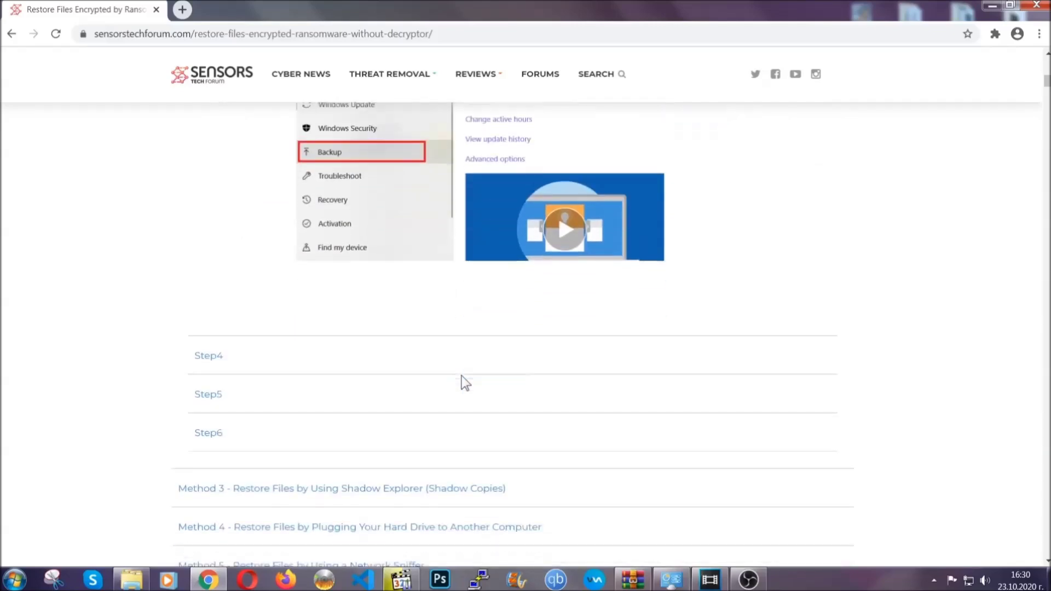
pyautogui.scroll(-8, 462, 376)
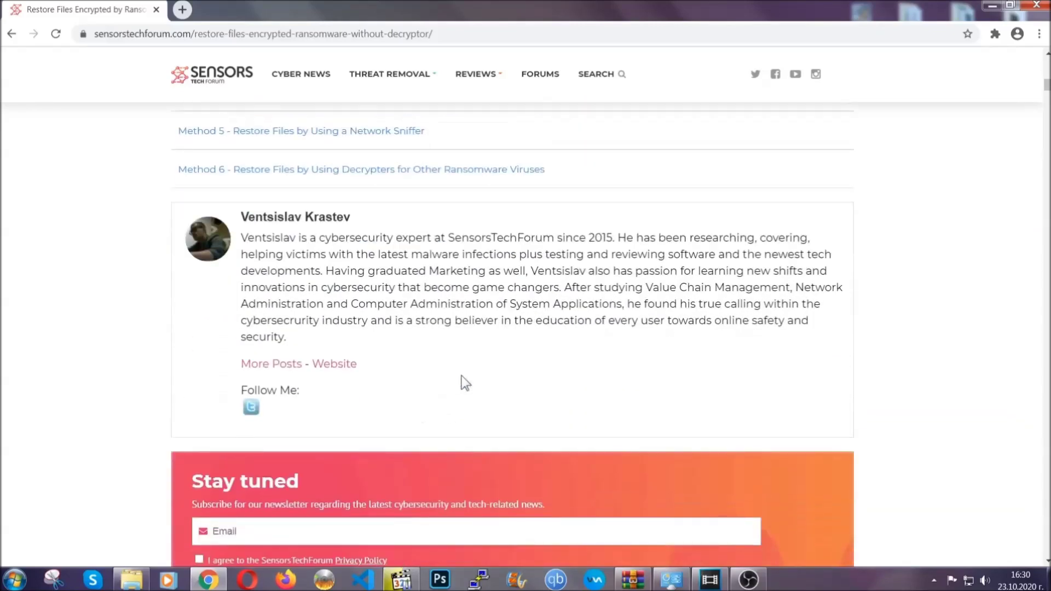
pyautogui.scroll(20, 461, 375)
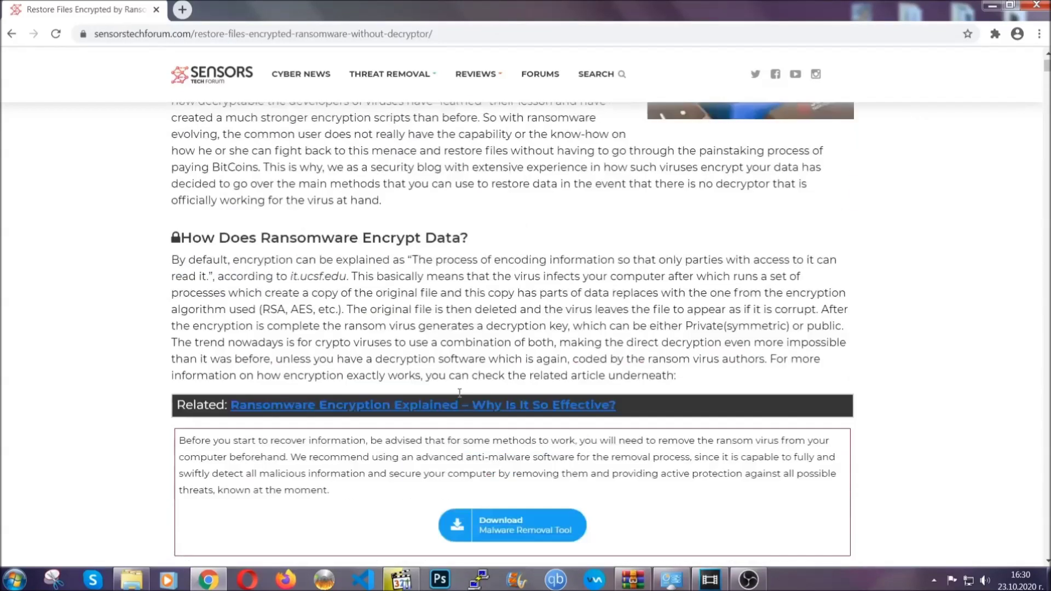
pyautogui.scroll(5, 459, 393)
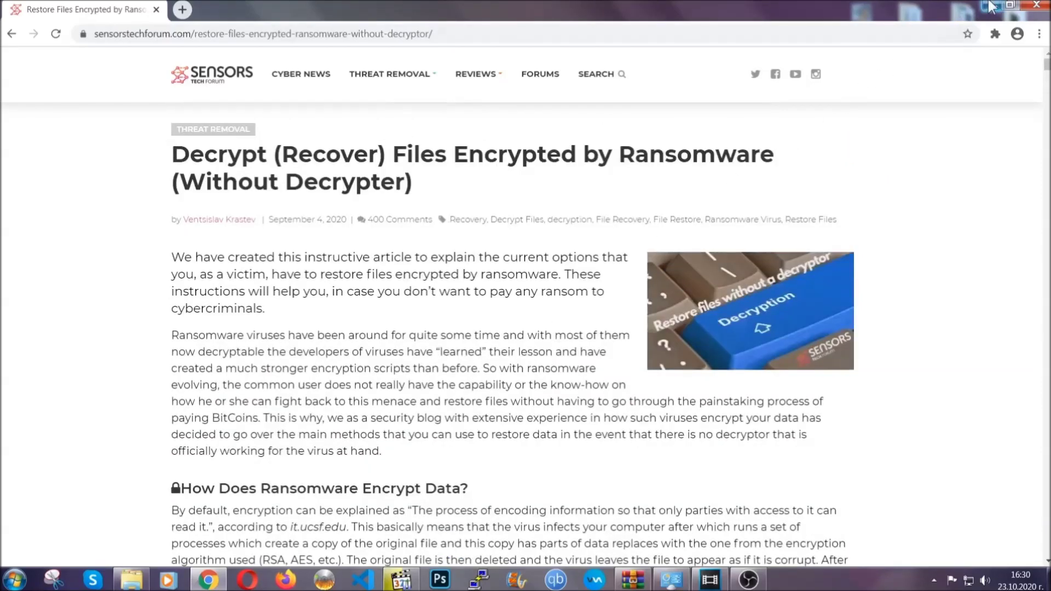
pyautogui.click(992, 6)
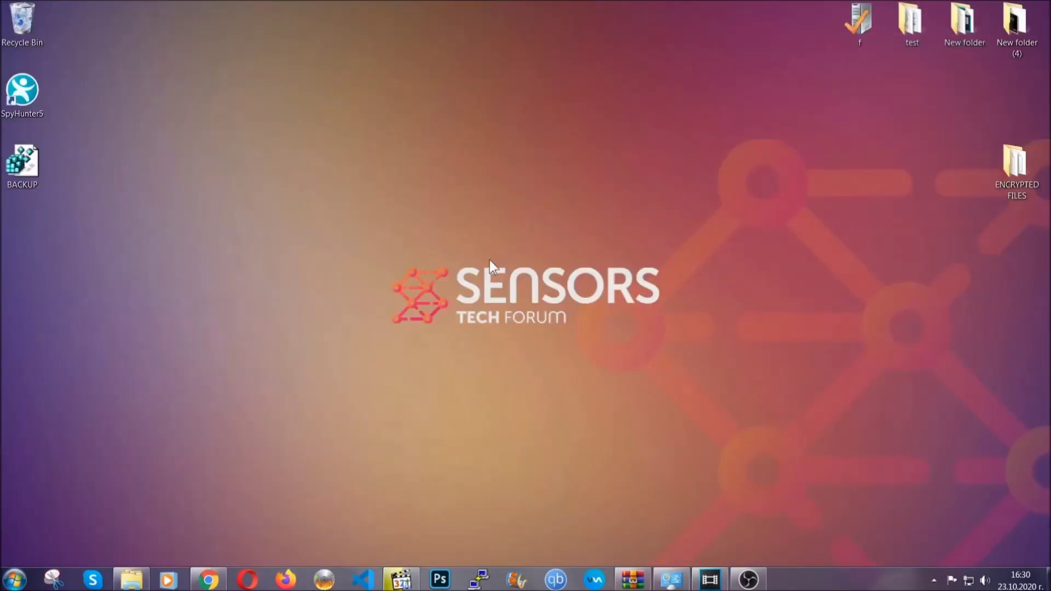